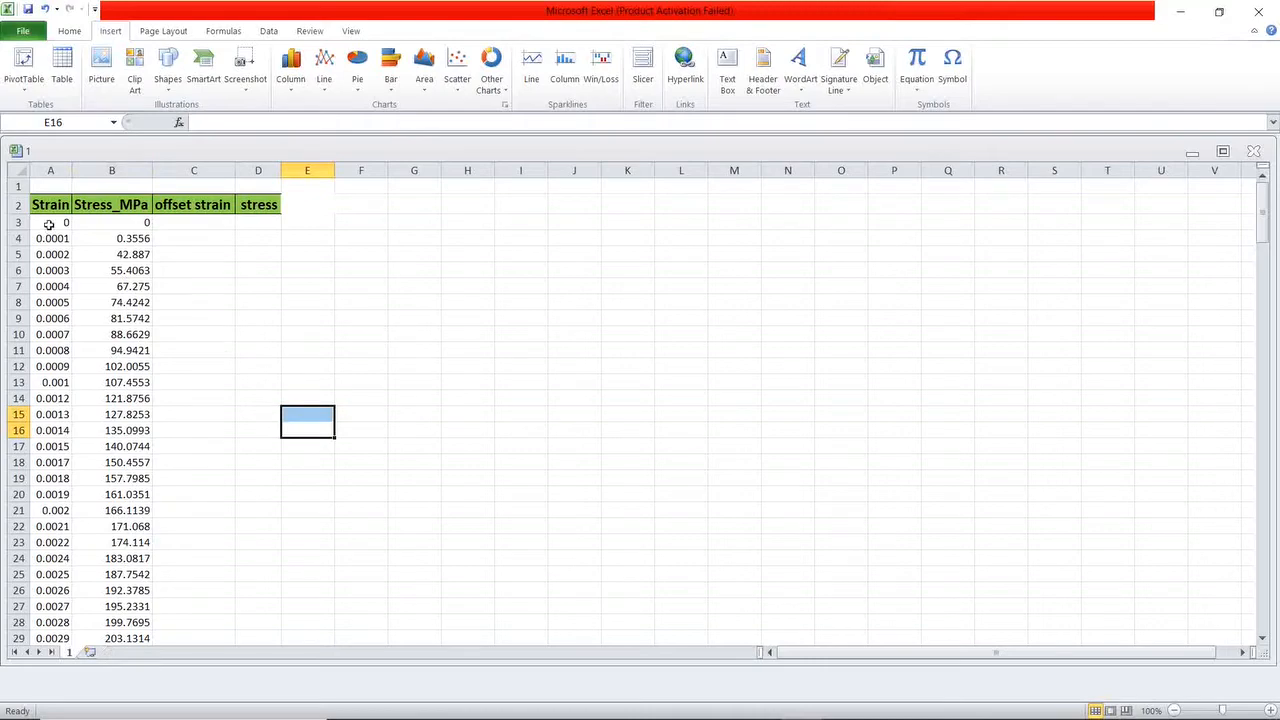
Plot the strain and stress data in A3:B213 as a scatter chart with smooth lines and place it around columns J to Q.
left_click_drag(51, 222, 100, 620)
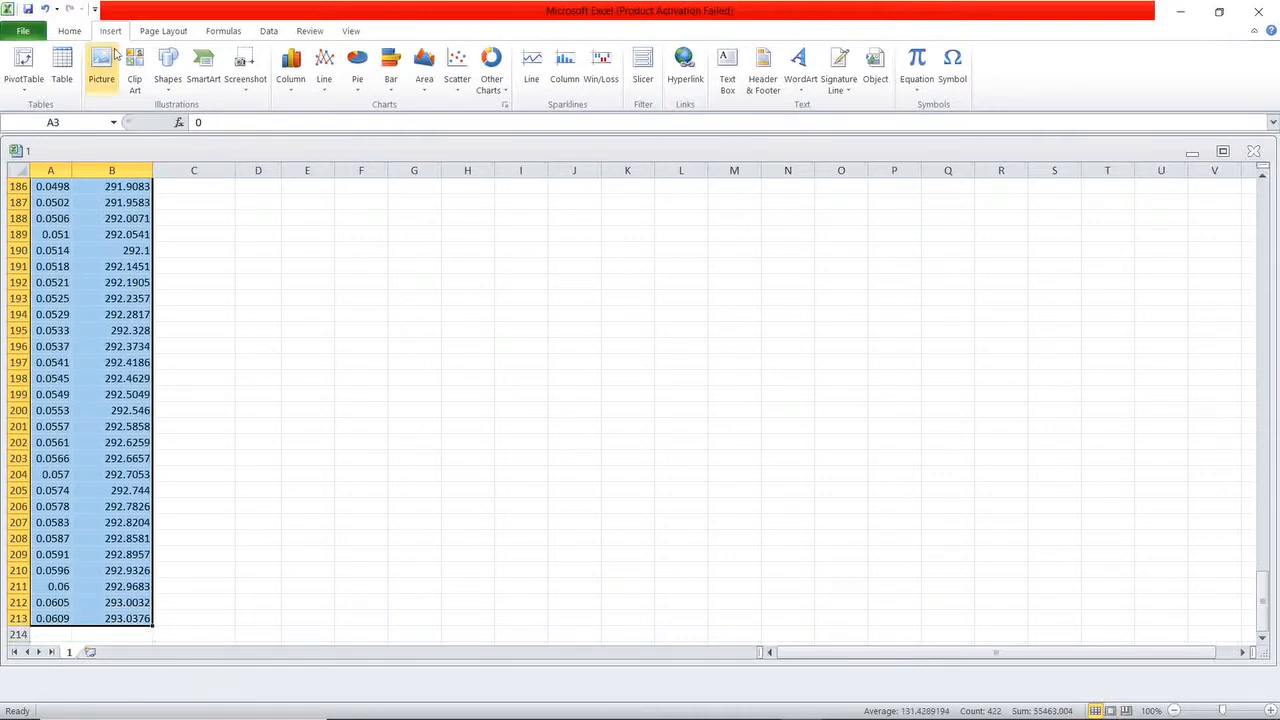
left_click(452, 92)
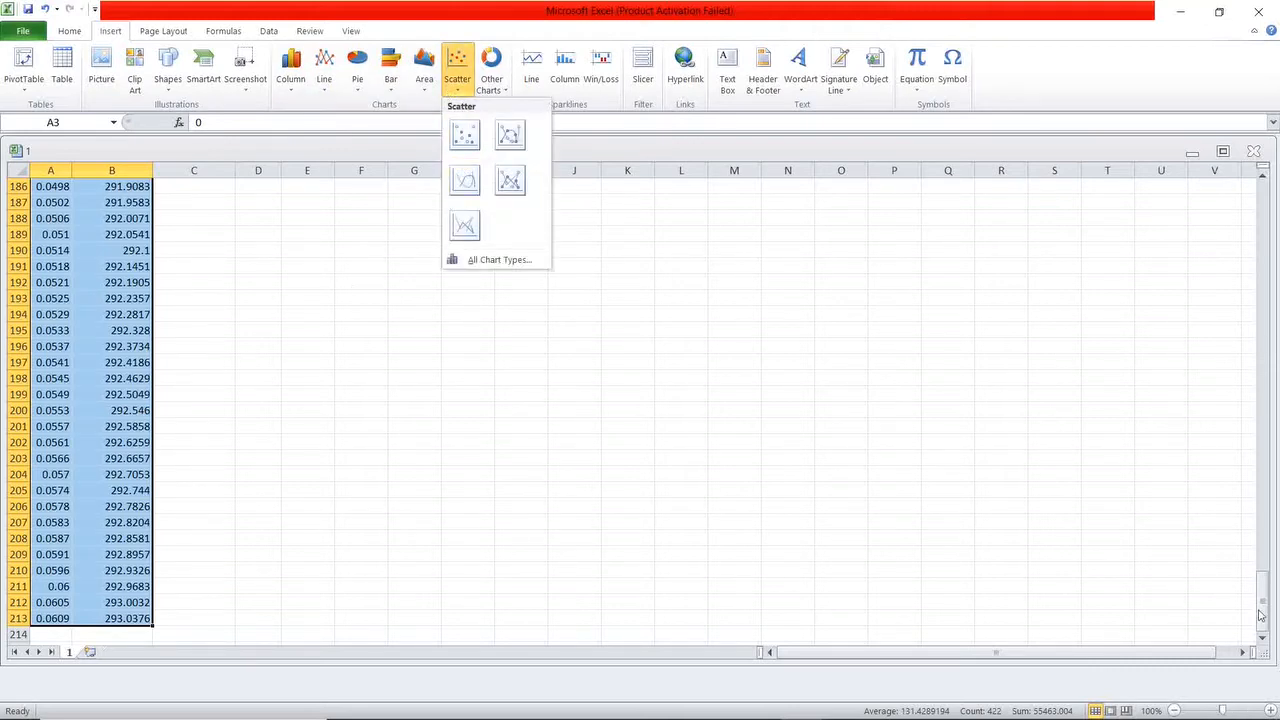
left_click_drag(1262, 598, 1262, 208)
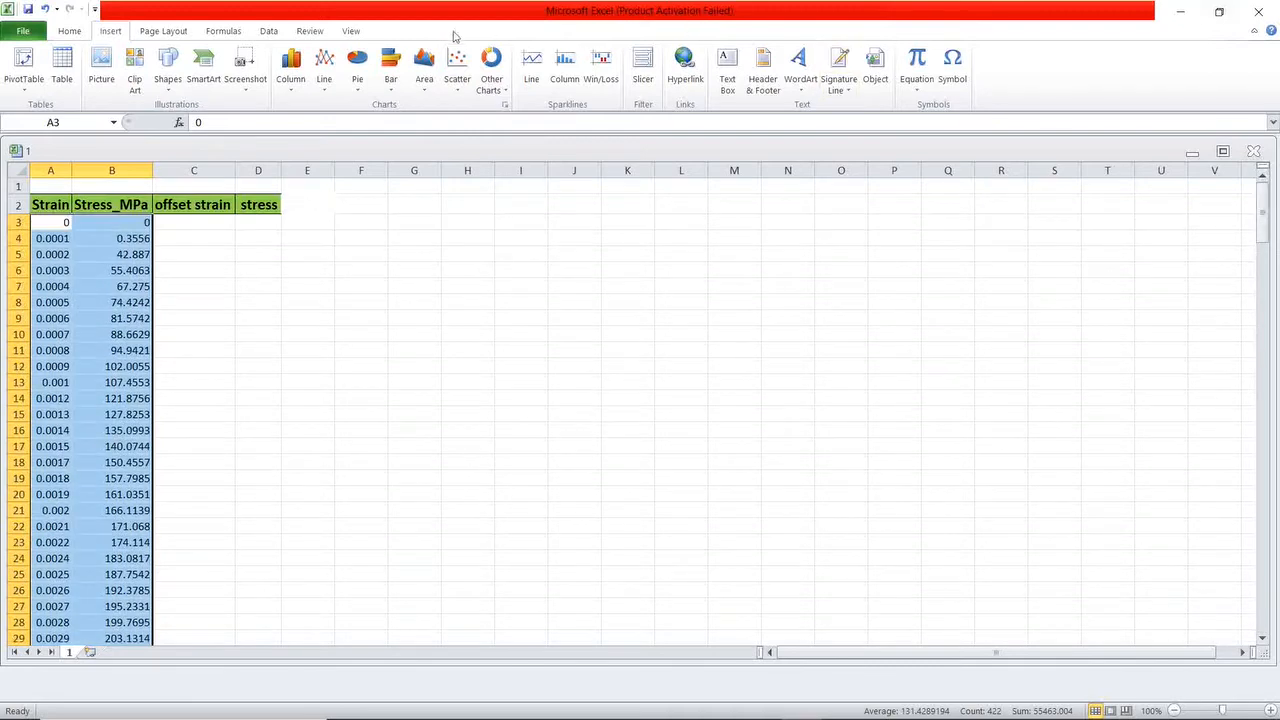
left_click(457, 72)
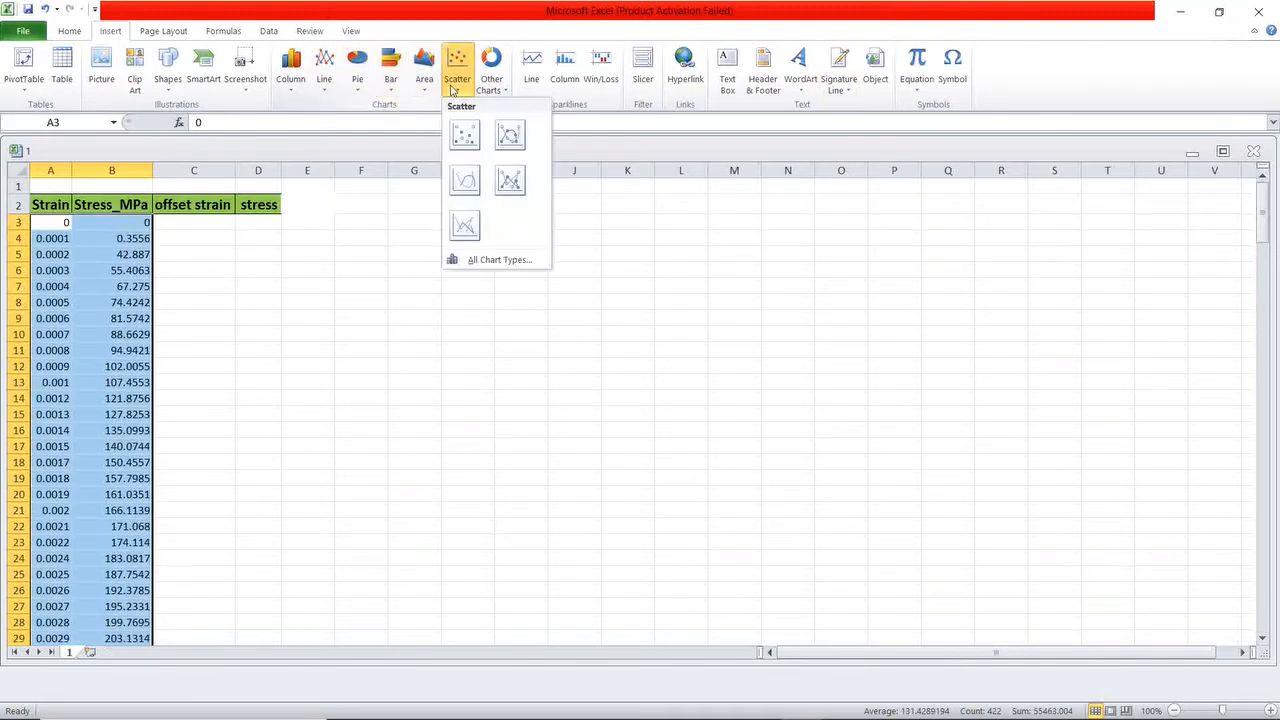
left_click(473, 190)
left_click_drag(597, 306, 707, 259)
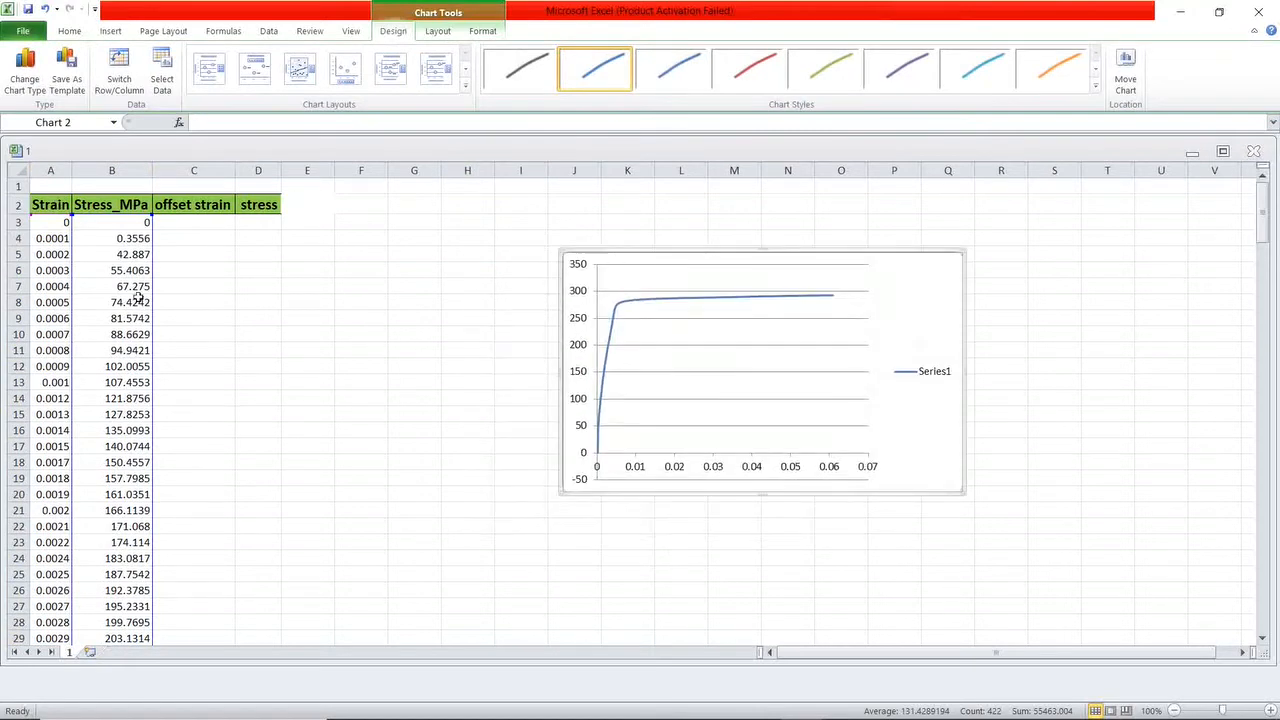
left_click(399, 429)
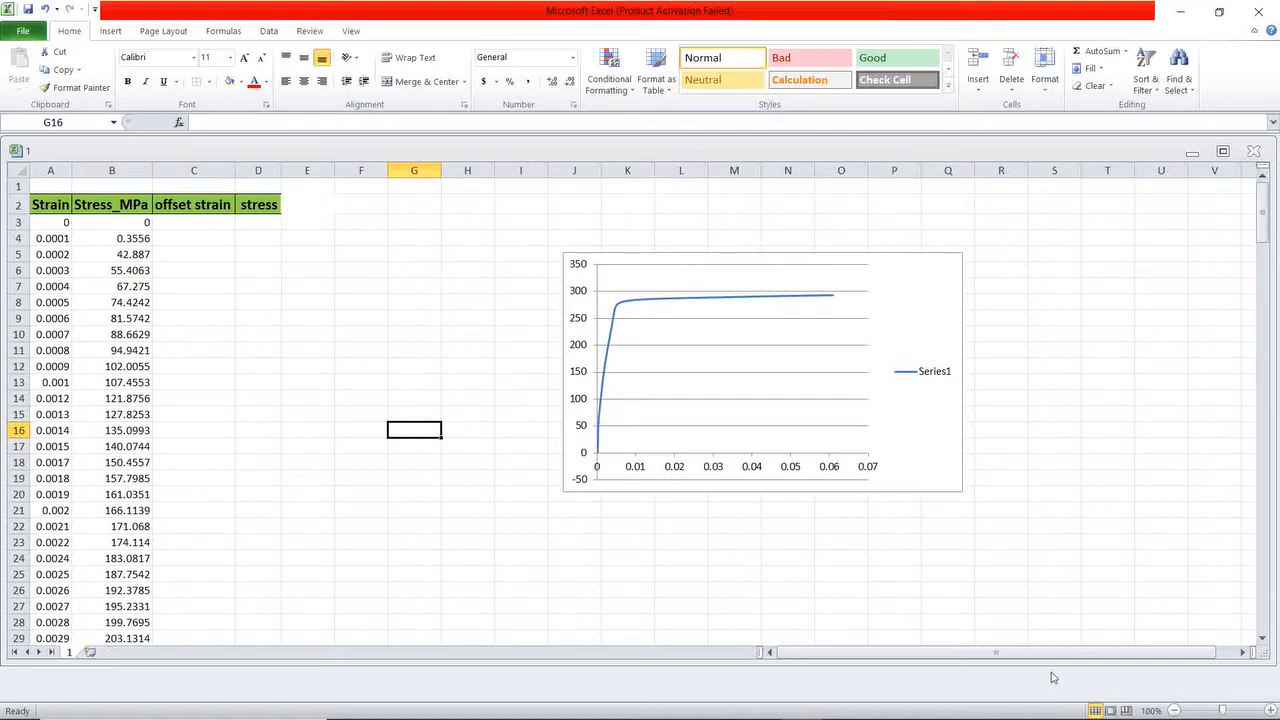
left_click(886, 707)
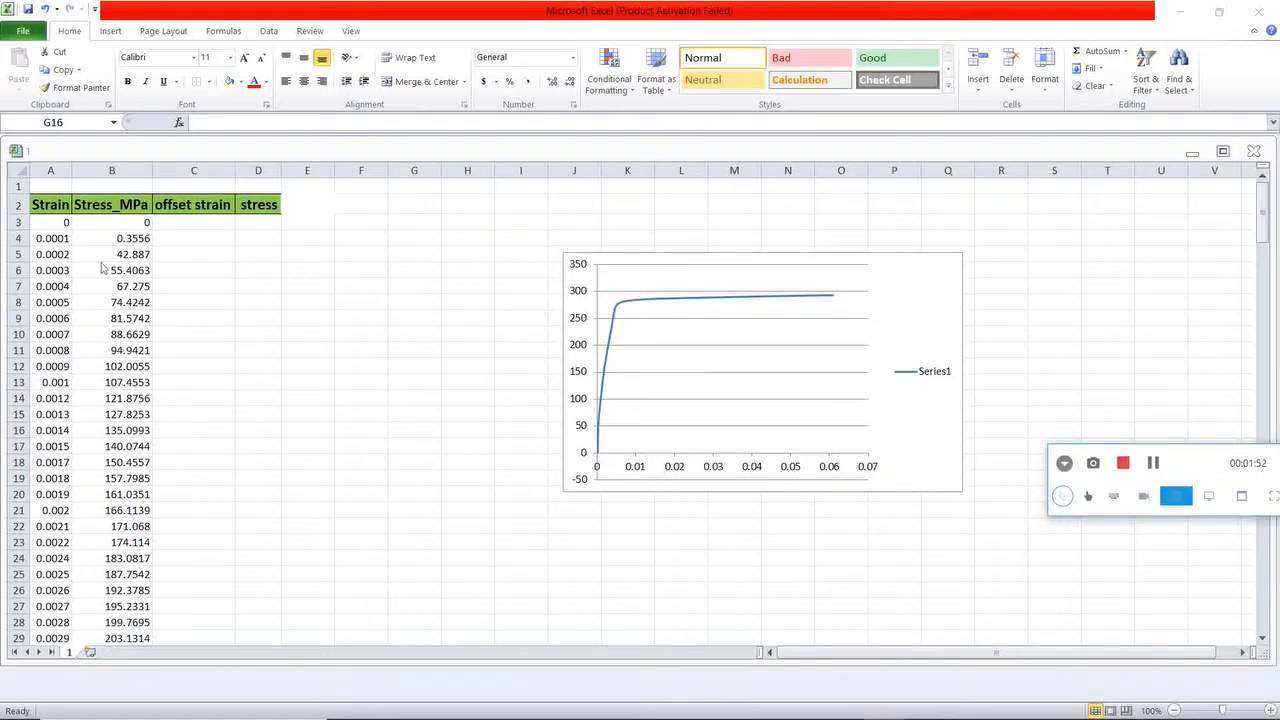
Enter the formula =A3+0.002 in cell C3 for the first offset strain value.
double_click(175, 221)
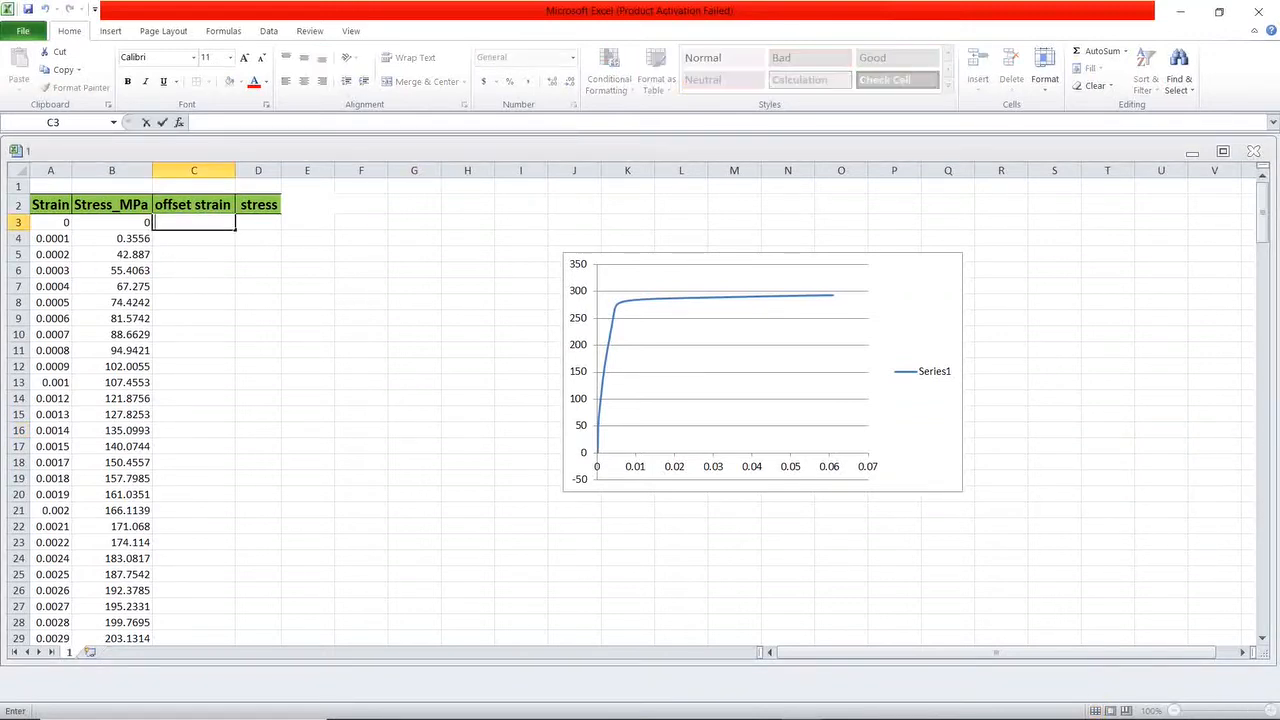
type("=")
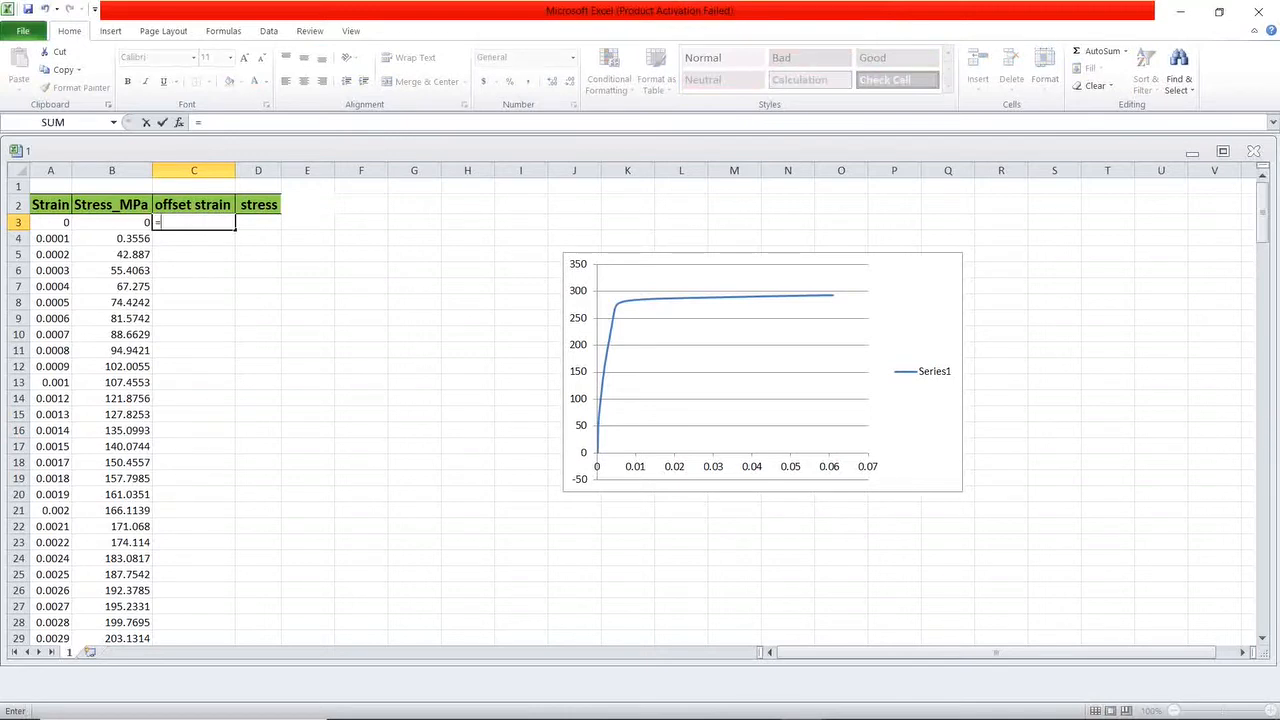
left_click(48, 222)
type("+0.002")
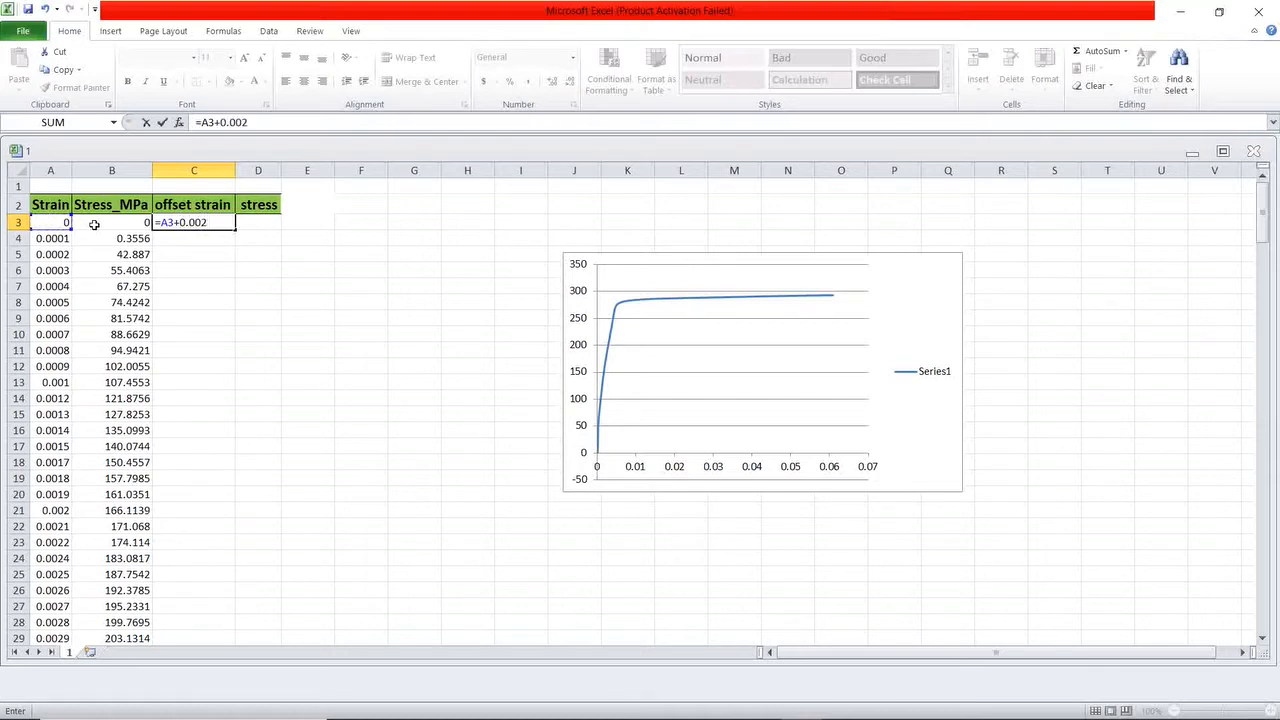
key("Return")
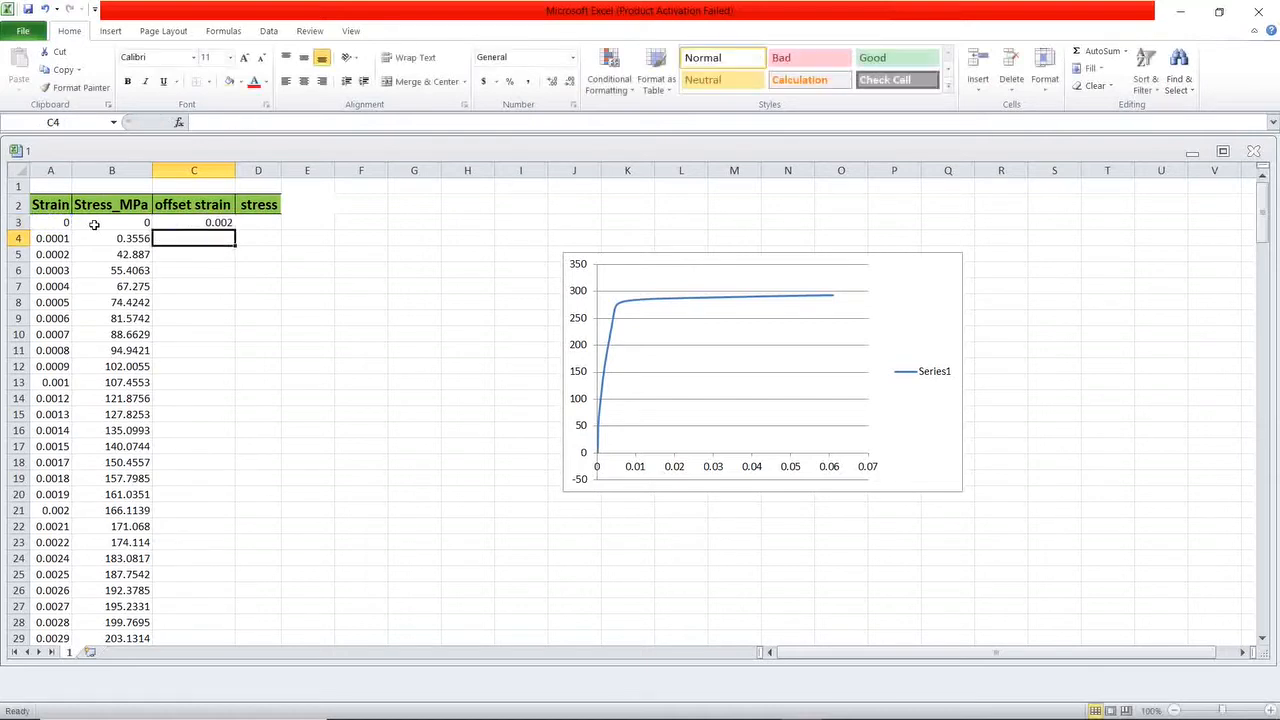
Fill the offset strain formula from C3 down to C213.
left_click(228, 222)
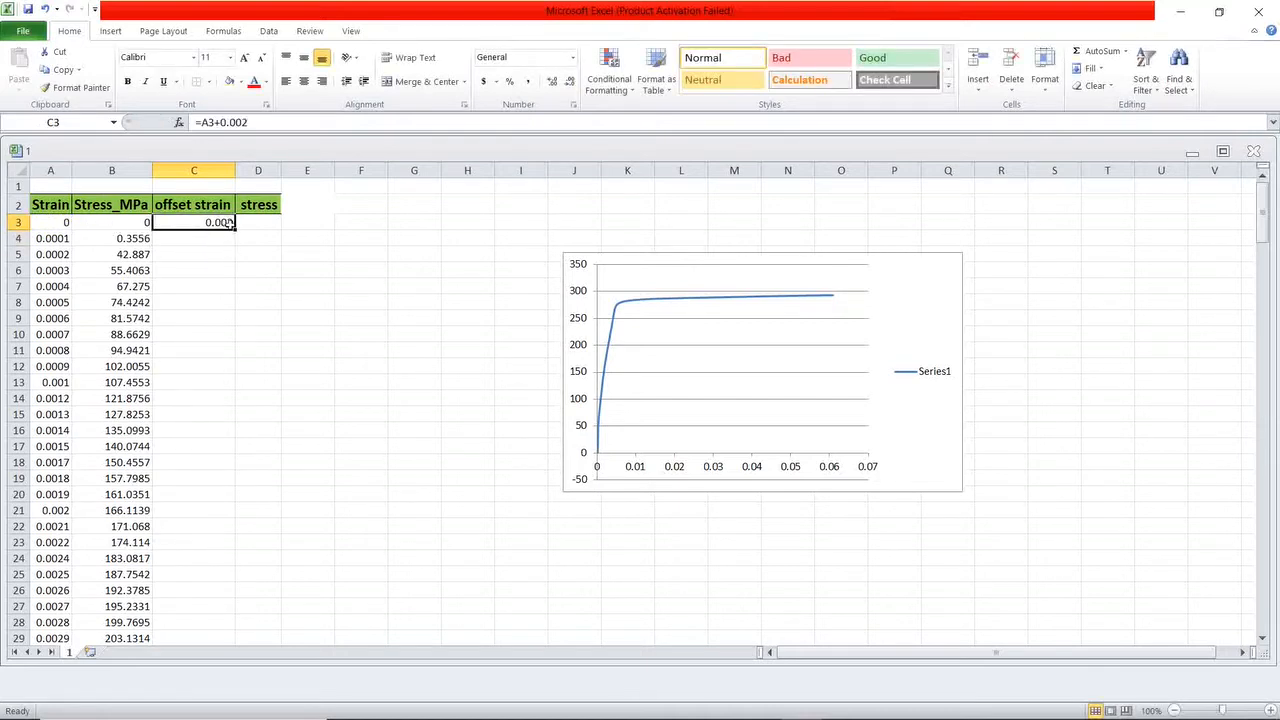
left_click_drag(236, 231, 242, 622)
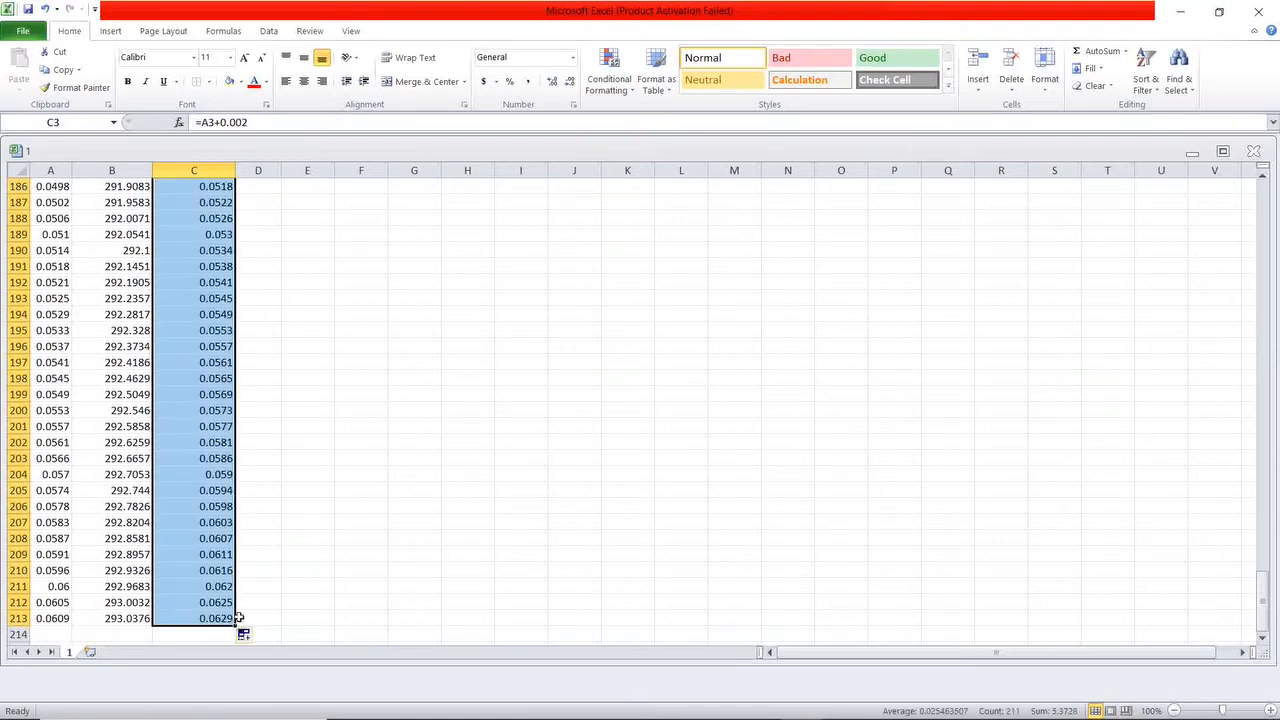
scroll(265, 485, "up", 6)
scroll(265, 485, "up", 20)
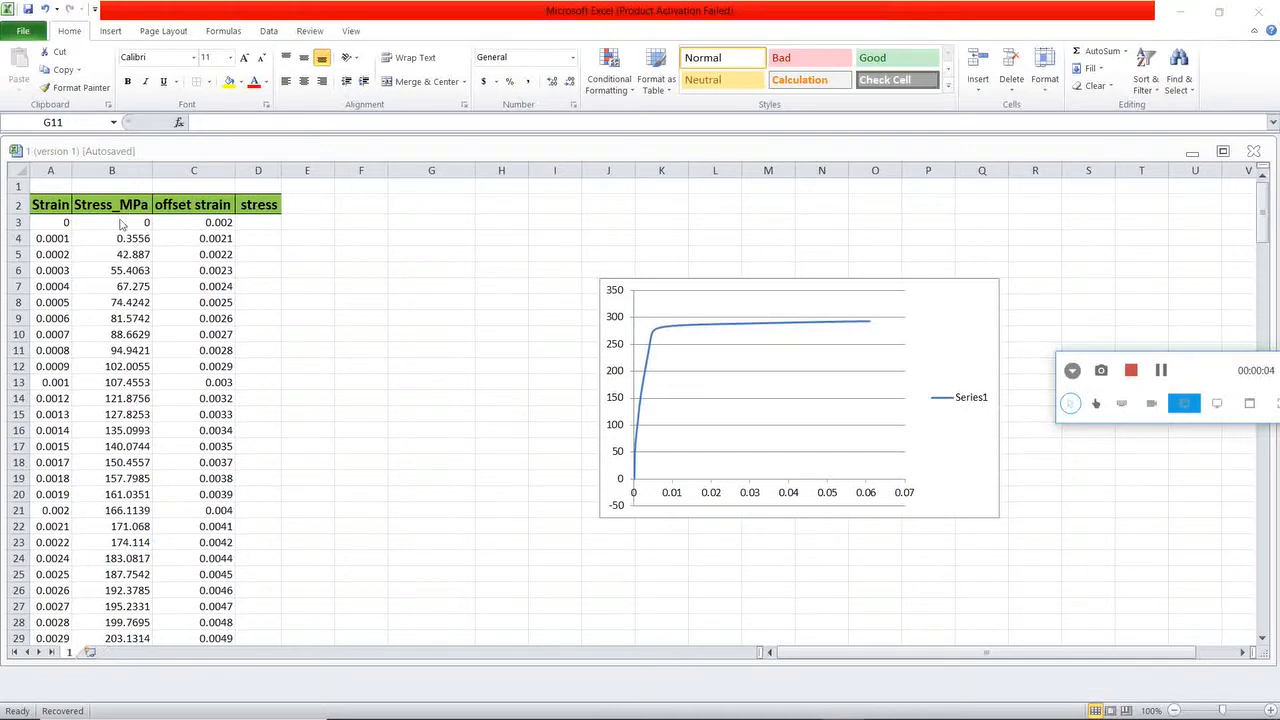
Enter the formula =B3 in cell D3 of the stress column.
double_click(257, 221)
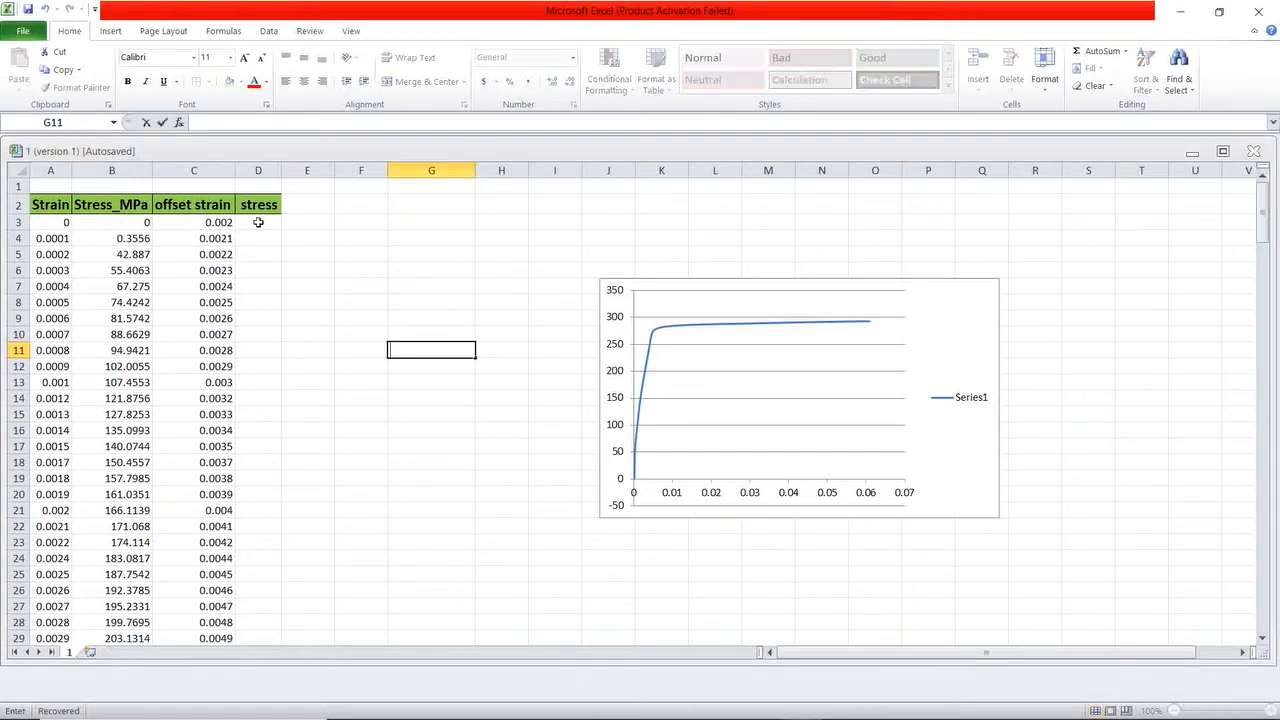
double_click(257, 221)
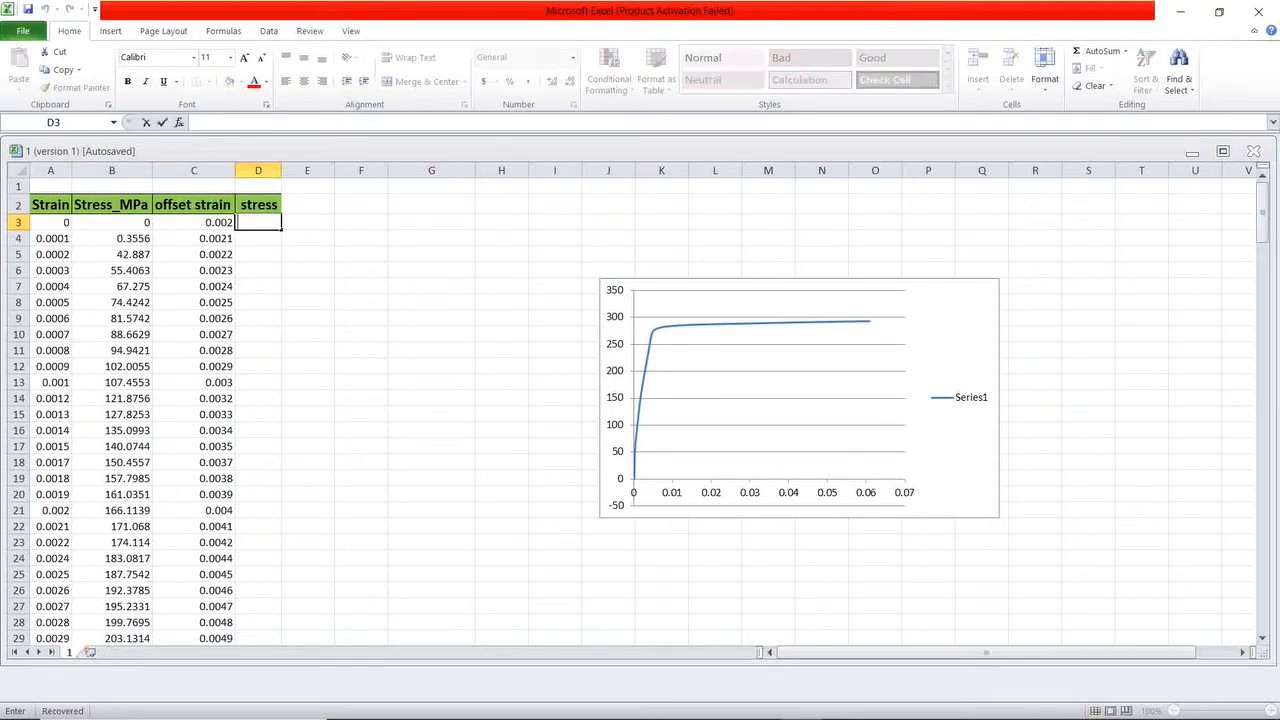
type("=")
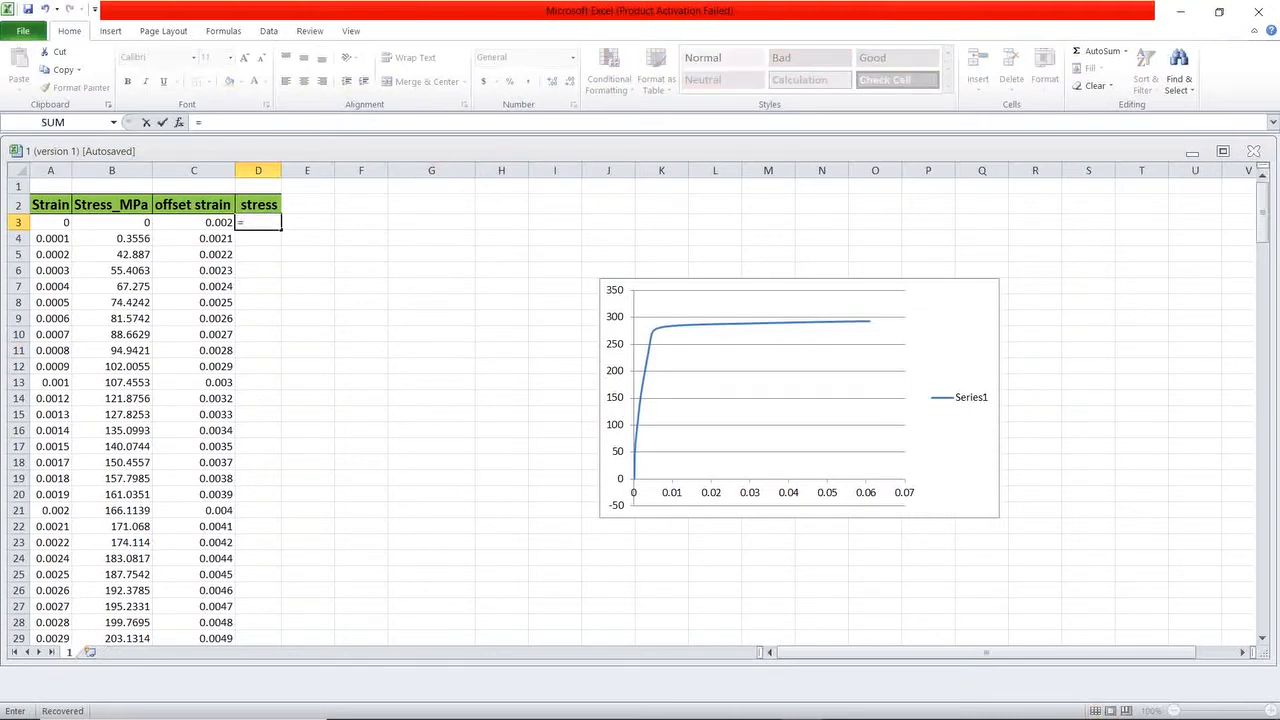
left_click(148, 226)
key("Return")
Fill the stress formula from D3 down to D213.
left_click(266, 219)
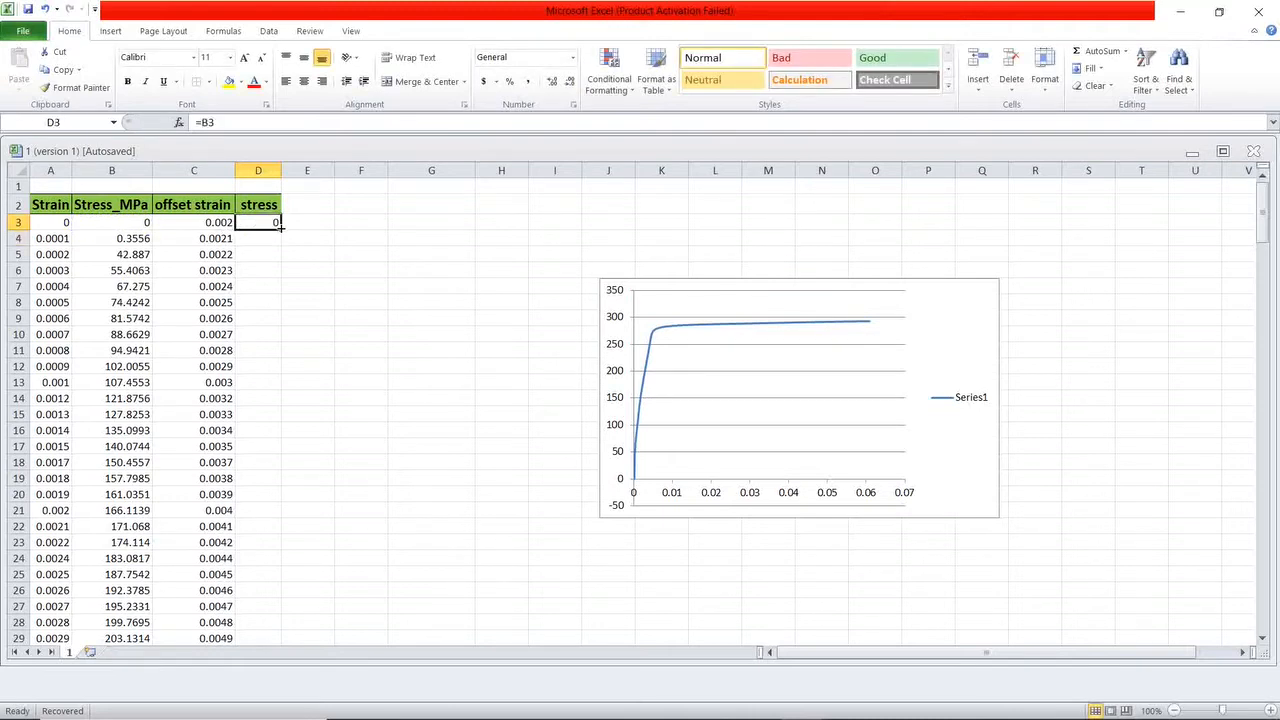
left_click_drag(281, 229, 267, 622)
scroll(365, 497, "up", 9)
scroll(365, 497, "up", 20)
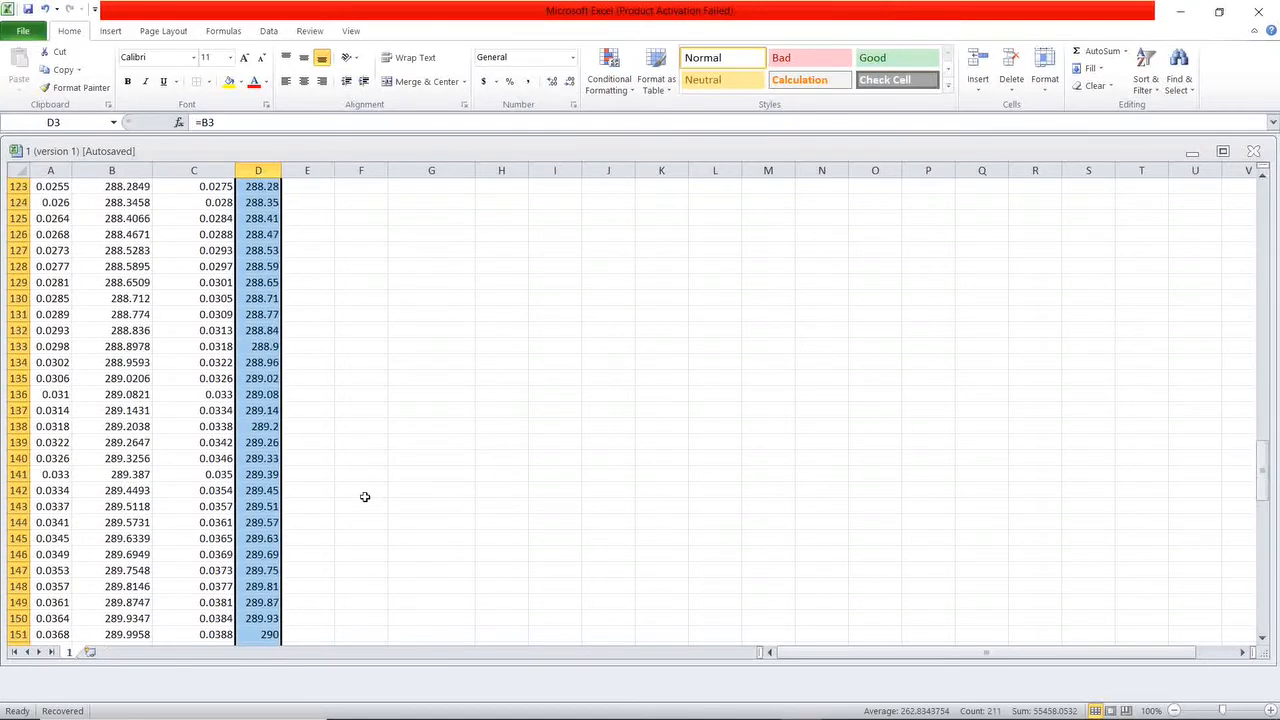
scroll(365, 495, "up", 1)
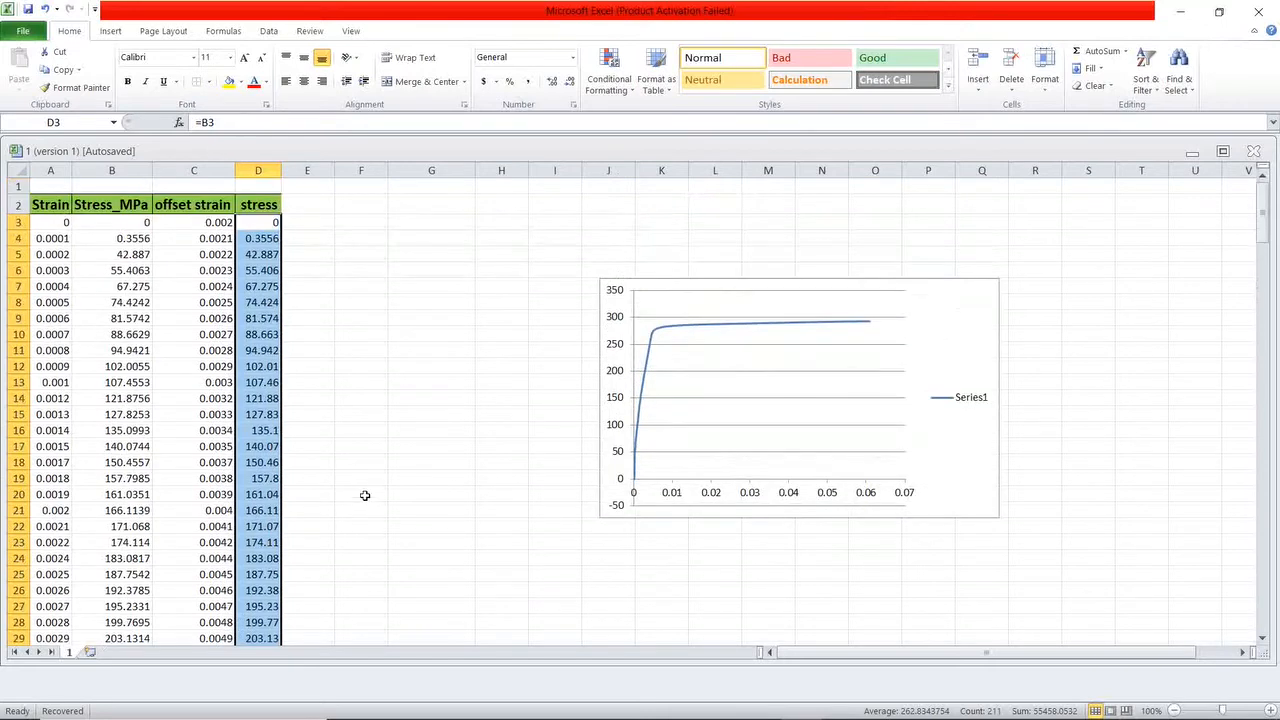
left_click(374, 305)
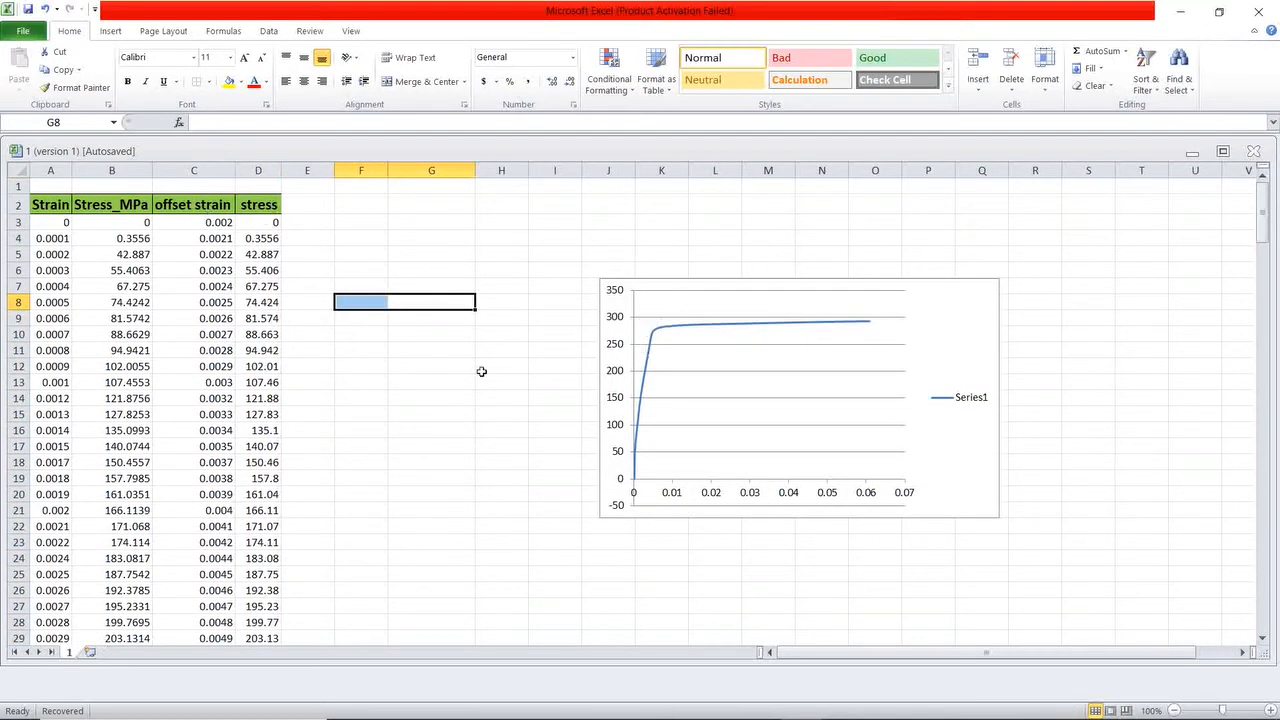
Add a new data series named 0.2% offset to the stress-strain chart.
left_click(742, 371)
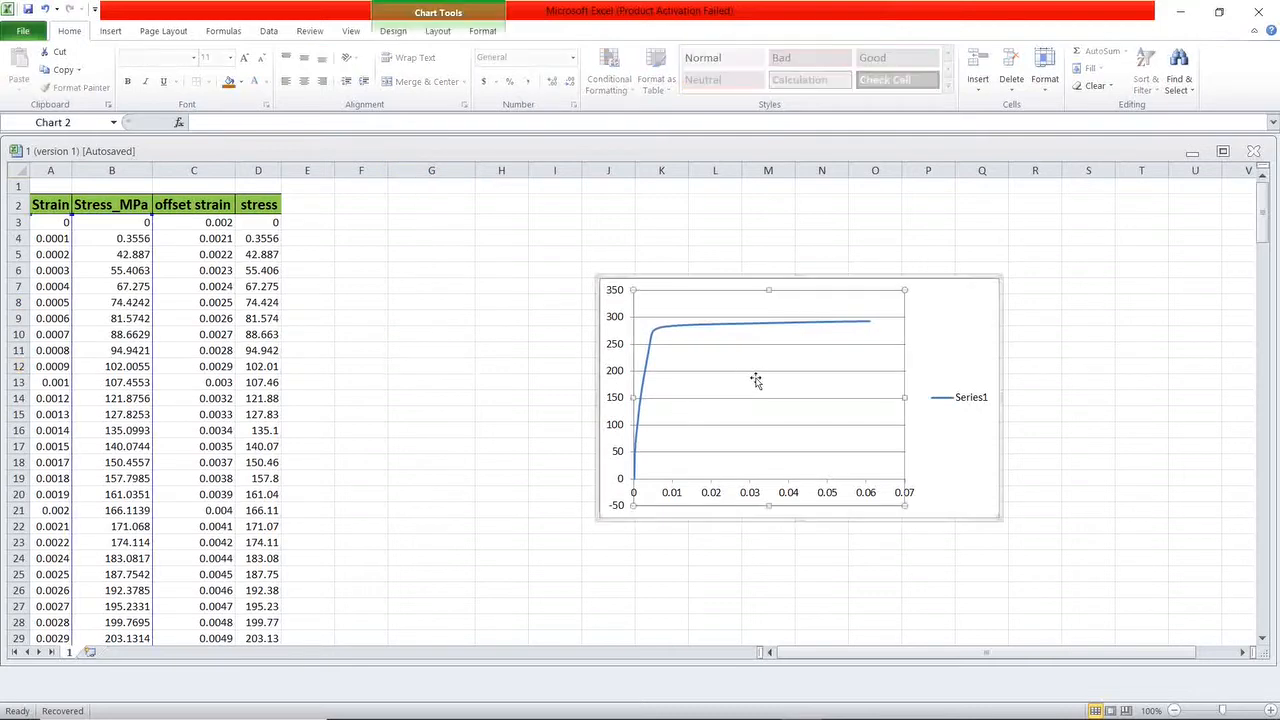
right_click(749, 363)
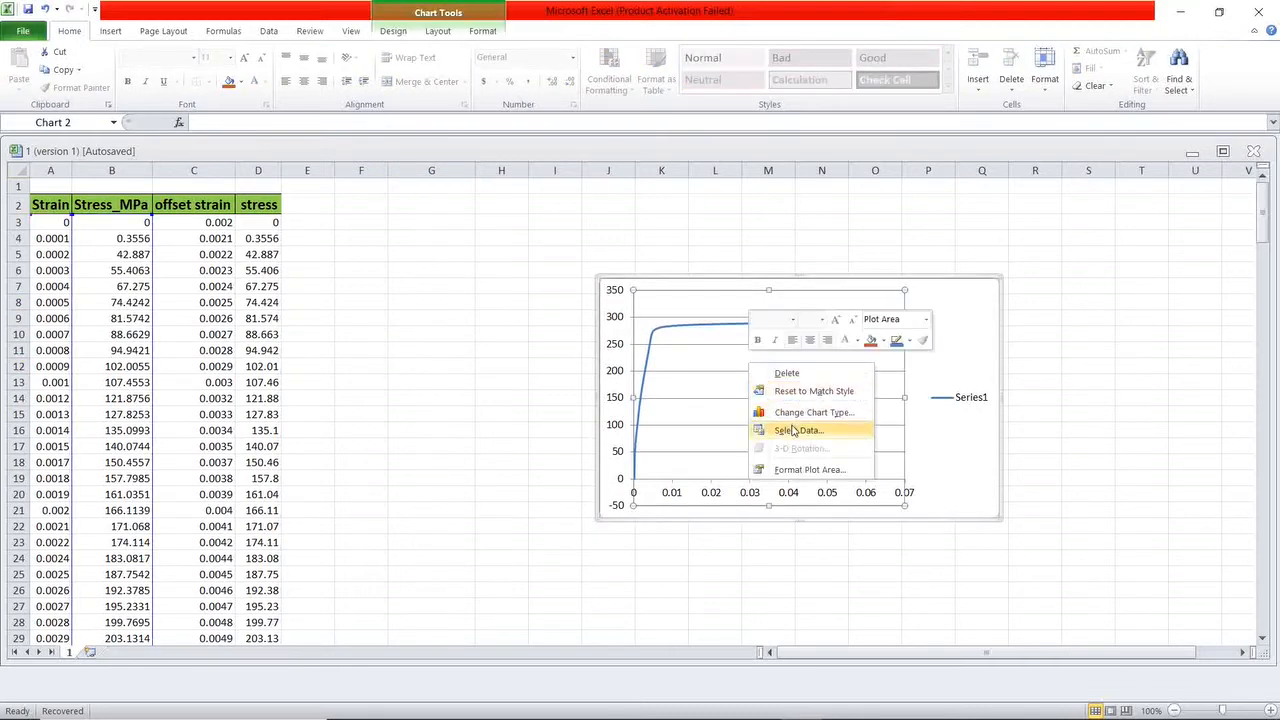
left_click(794, 432)
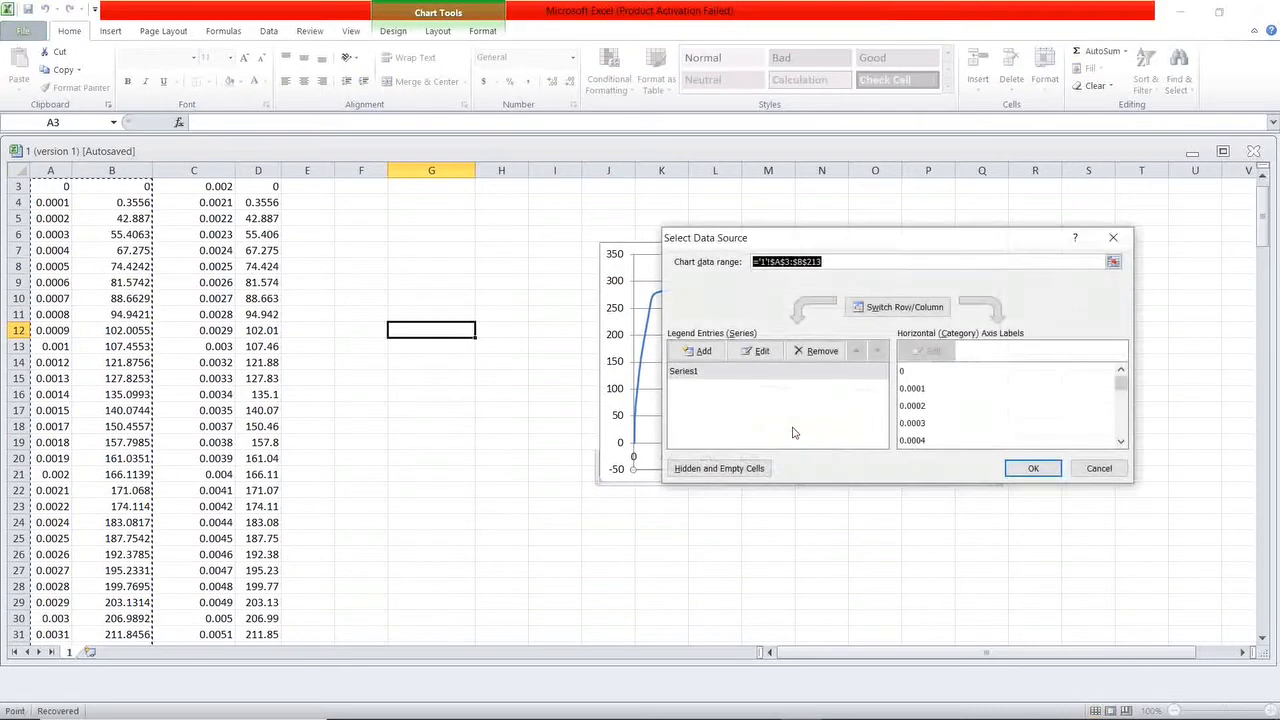
left_click(703, 352)
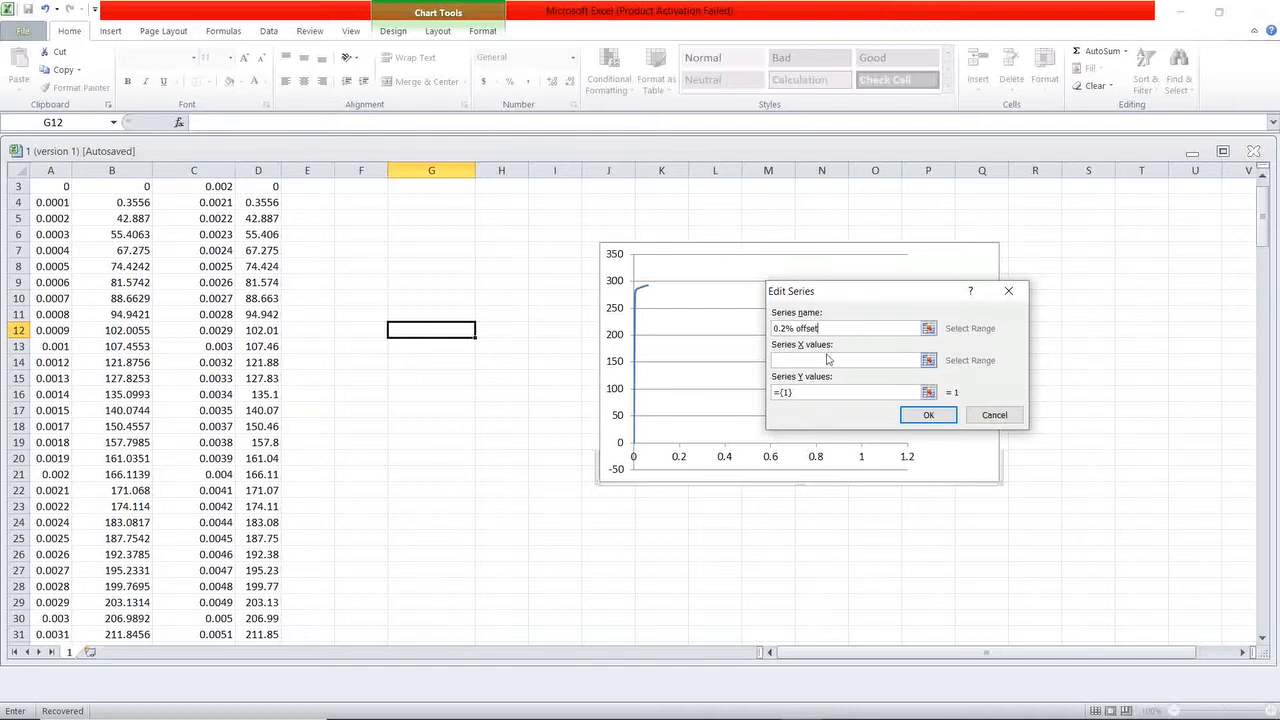
Set the X values of the 0.2% offset series to the offset strain range C3:C213.
scroll(369, 366, "up", 1)
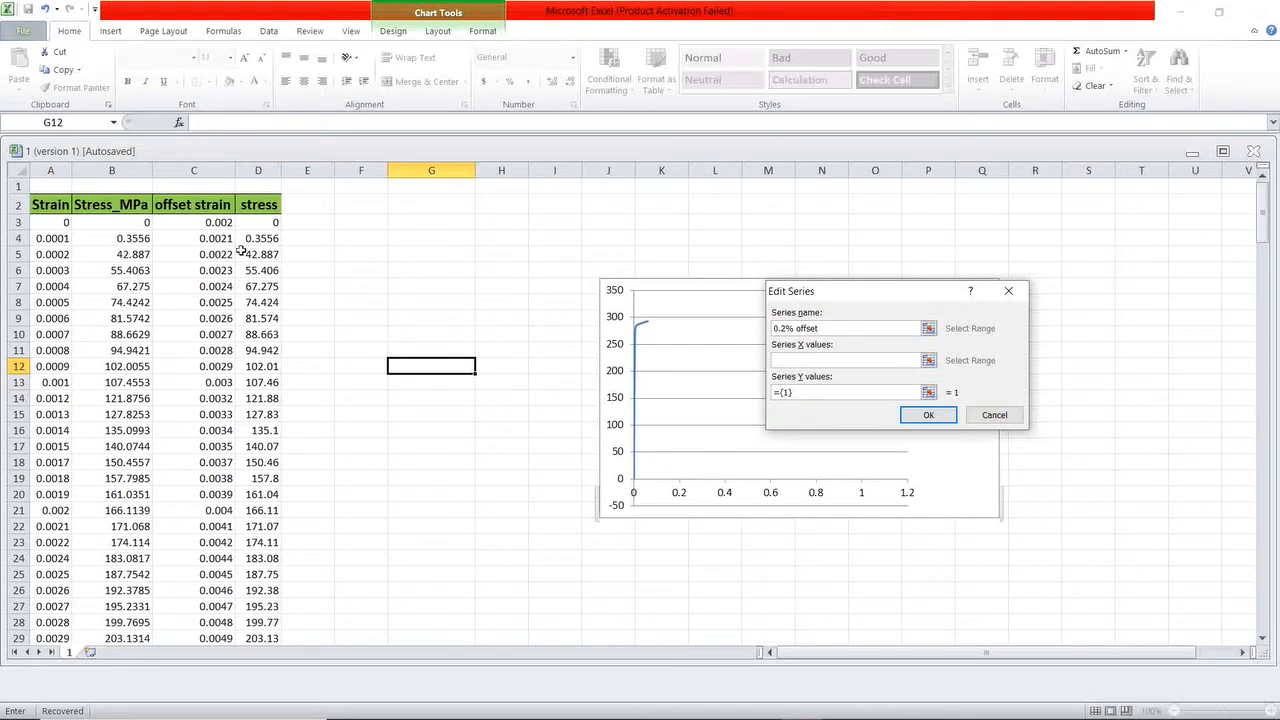
left_click(928, 361)
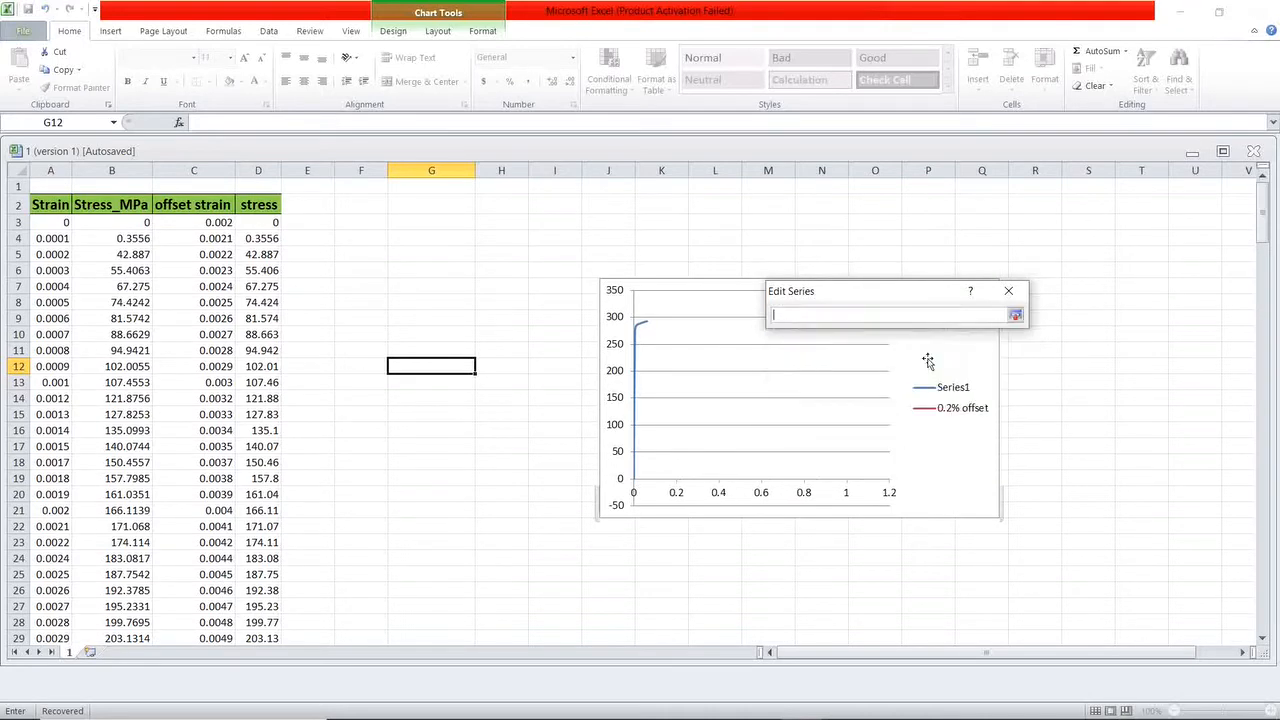
left_click_drag(220, 222, 231, 706)
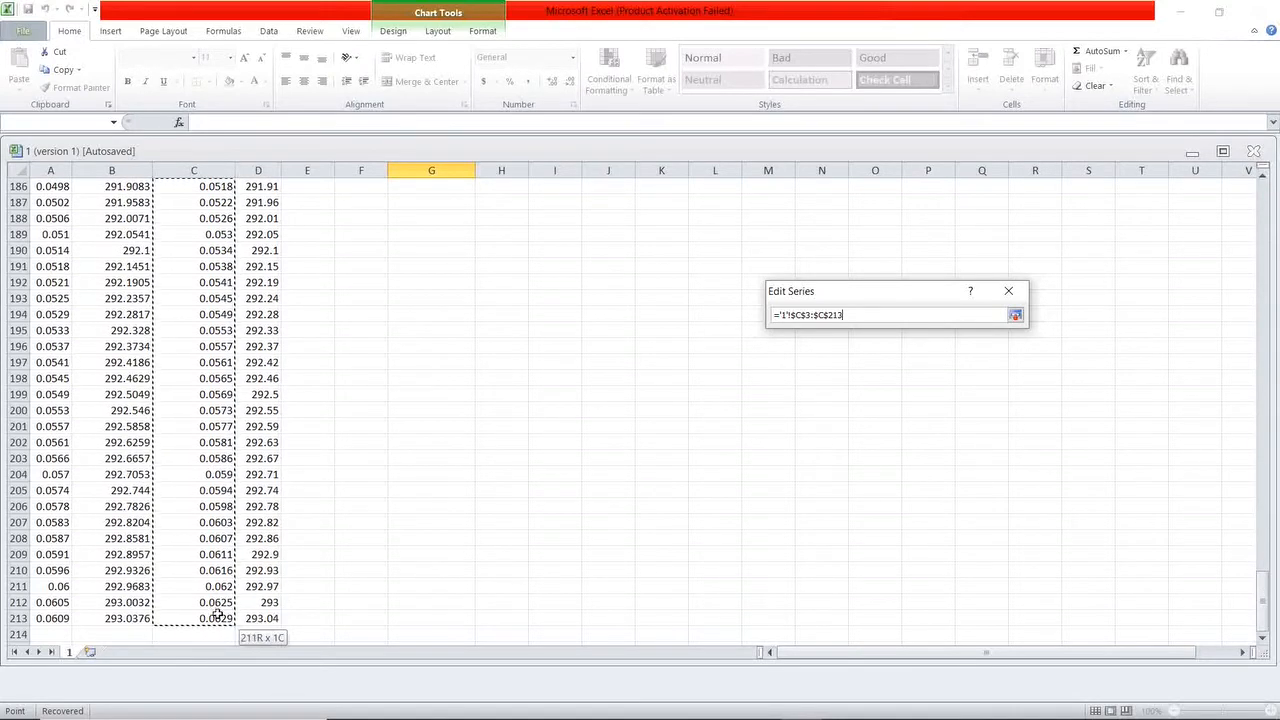
left_click(1015, 315)
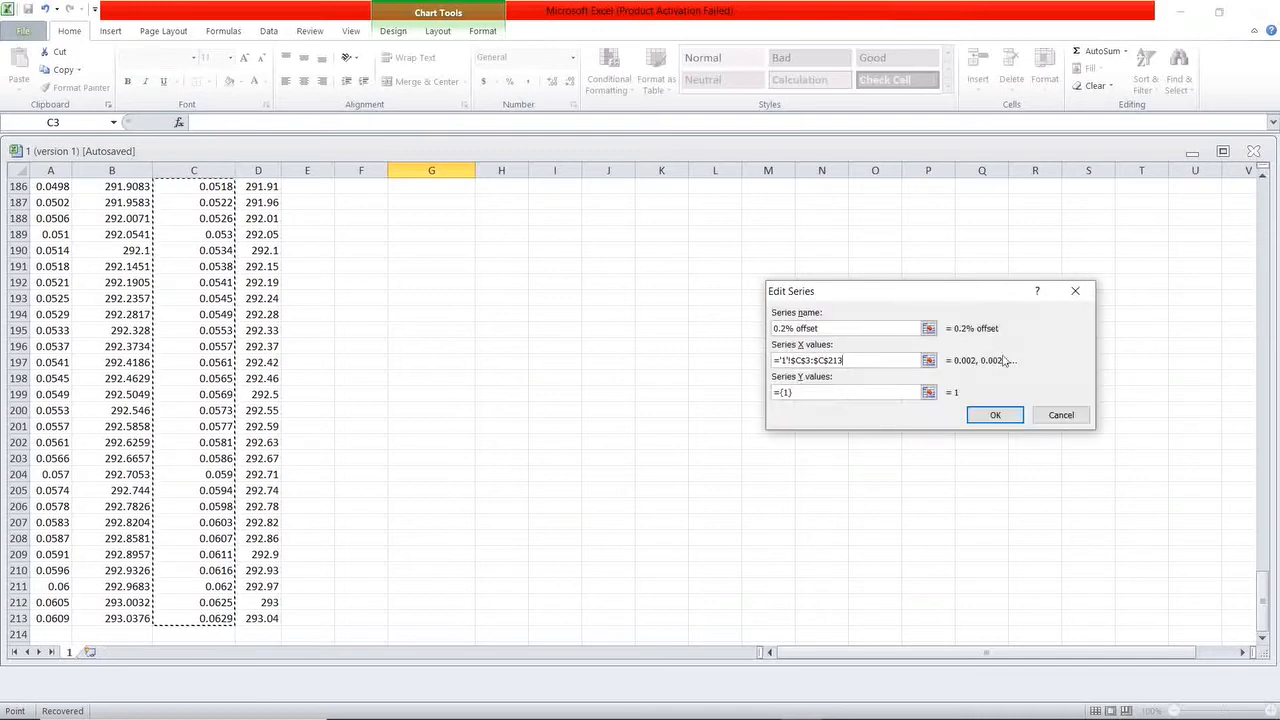
Set the Y values of the 0.2% offset series to the stress range D3:D213 and accept the series.
left_click(929, 391)
left_click(845, 315)
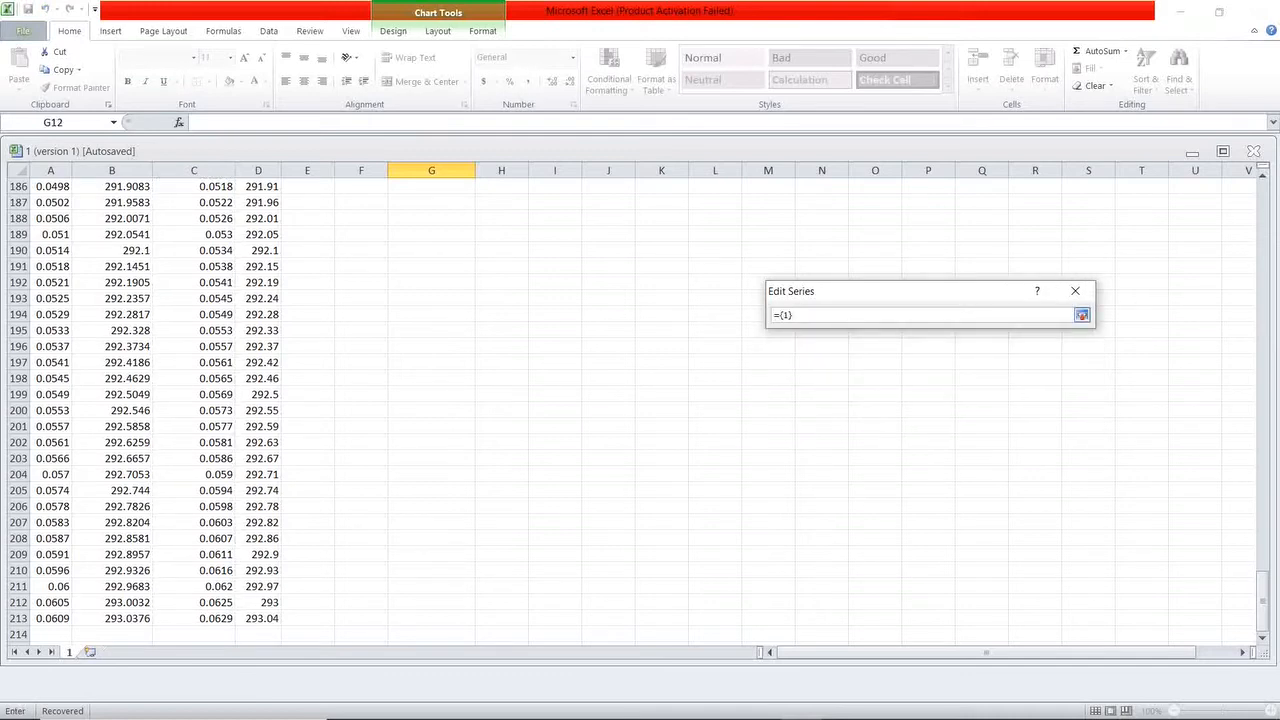
scroll(301, 378, "up", 20)
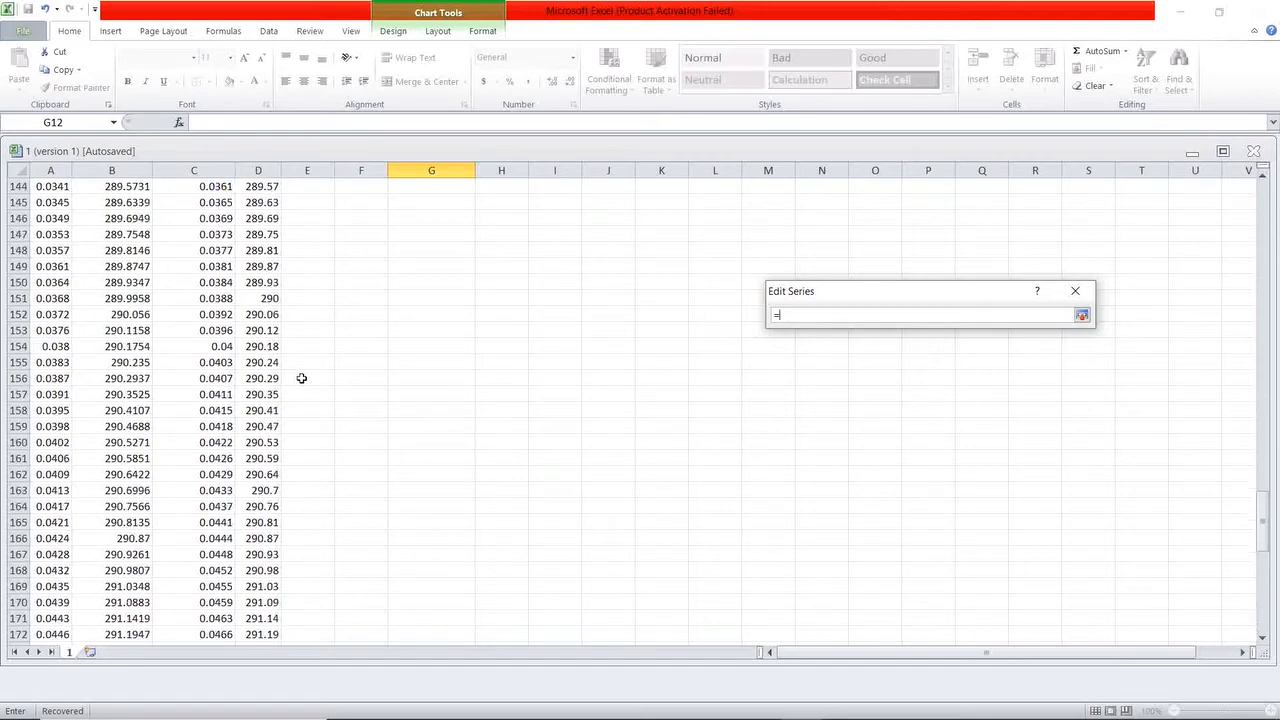
scroll(301, 378, "up", 20)
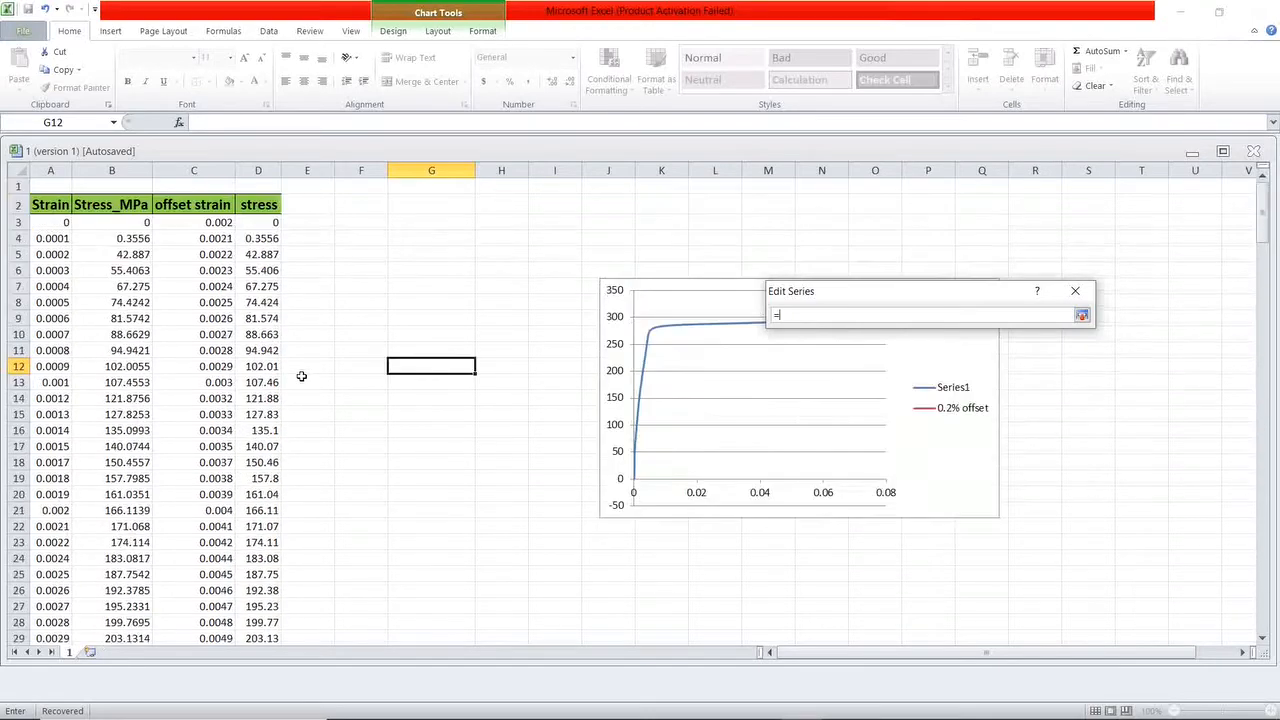
left_click_drag(275, 225, 257, 588)
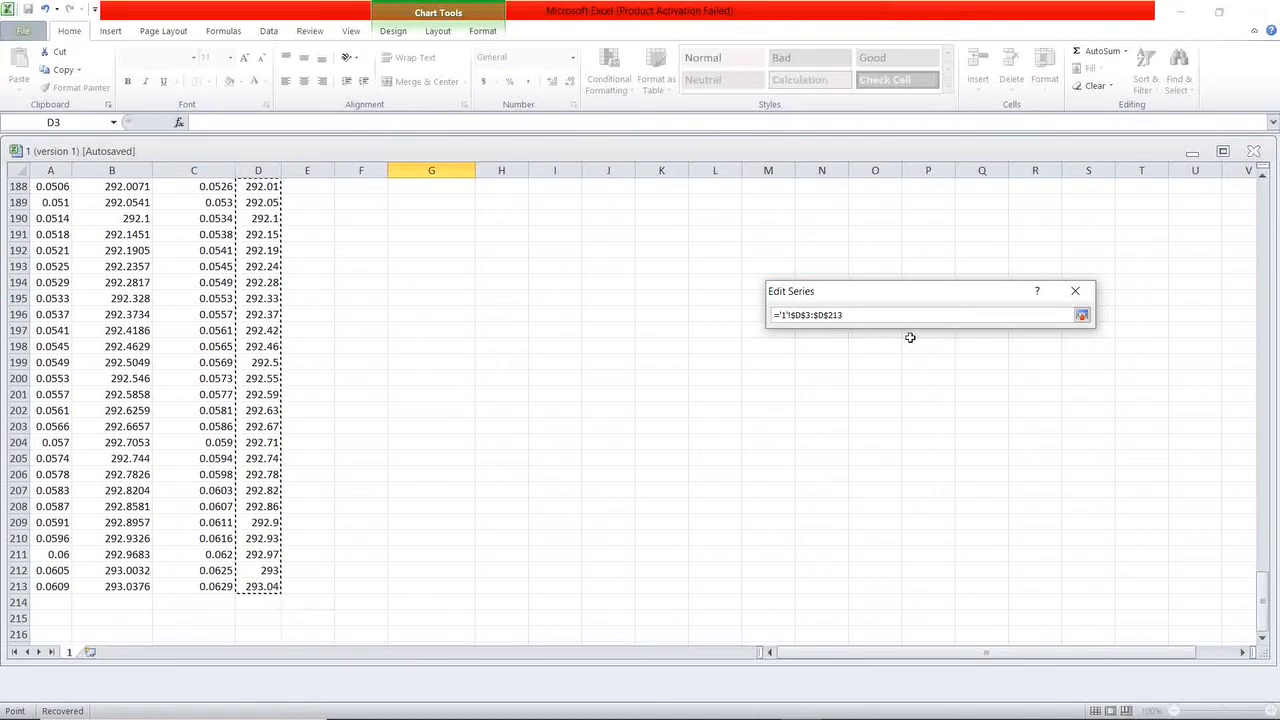
left_click(1083, 316)
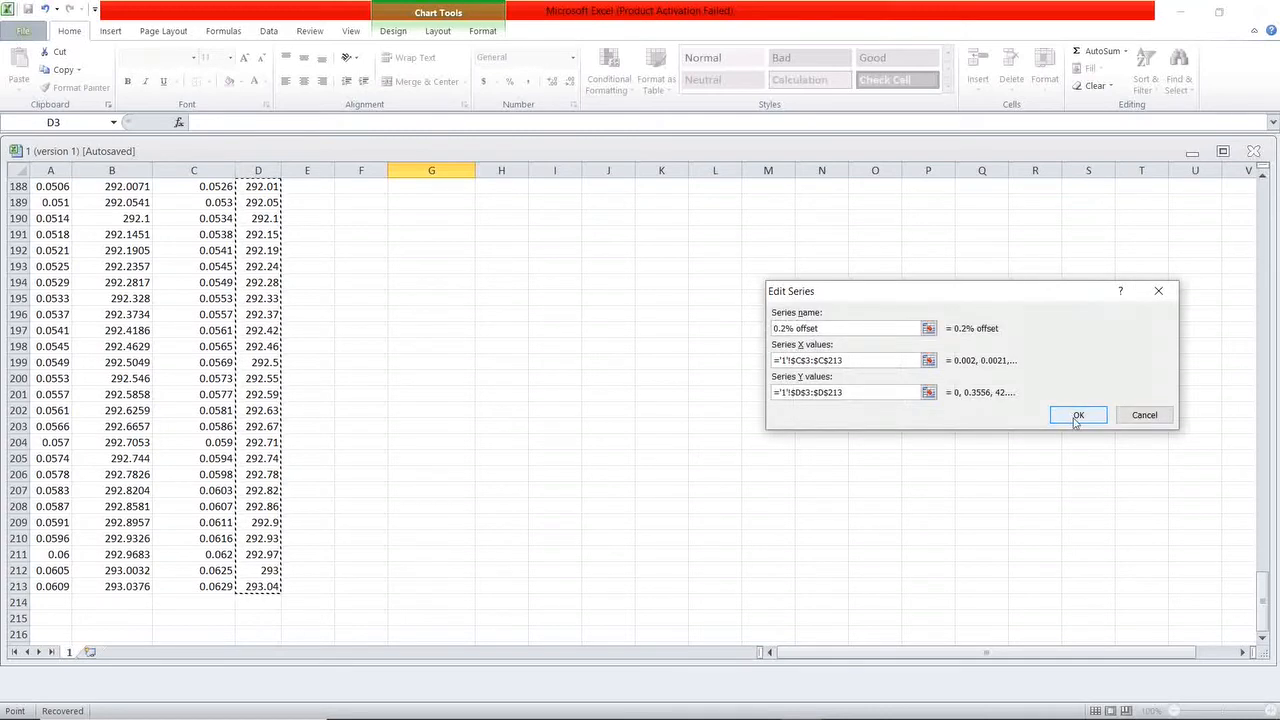
left_click(1075, 416)
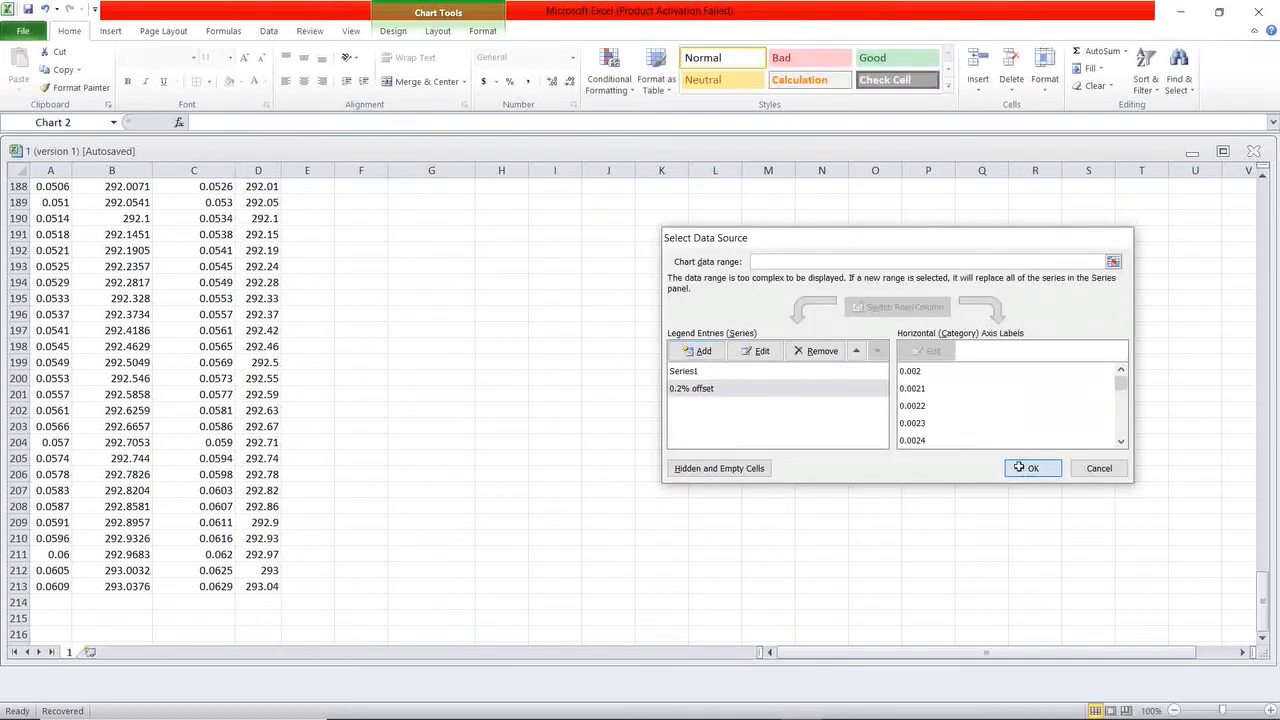
Apply the data source changes so the 0.2% offset series is plotted on the stress-strain chart.
left_click(1012, 466)
scroll(590, 392, "up", 17)
scroll(597, 392, "up", 20)
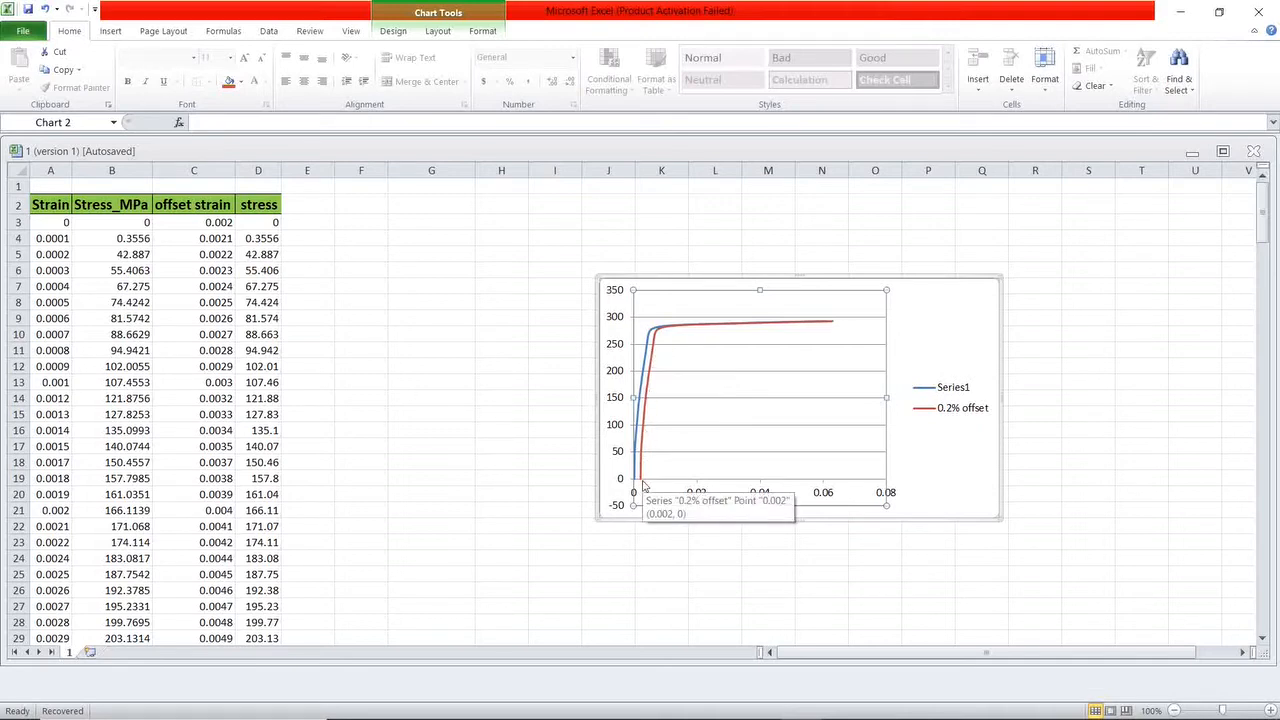
mouse_move(658, 348)
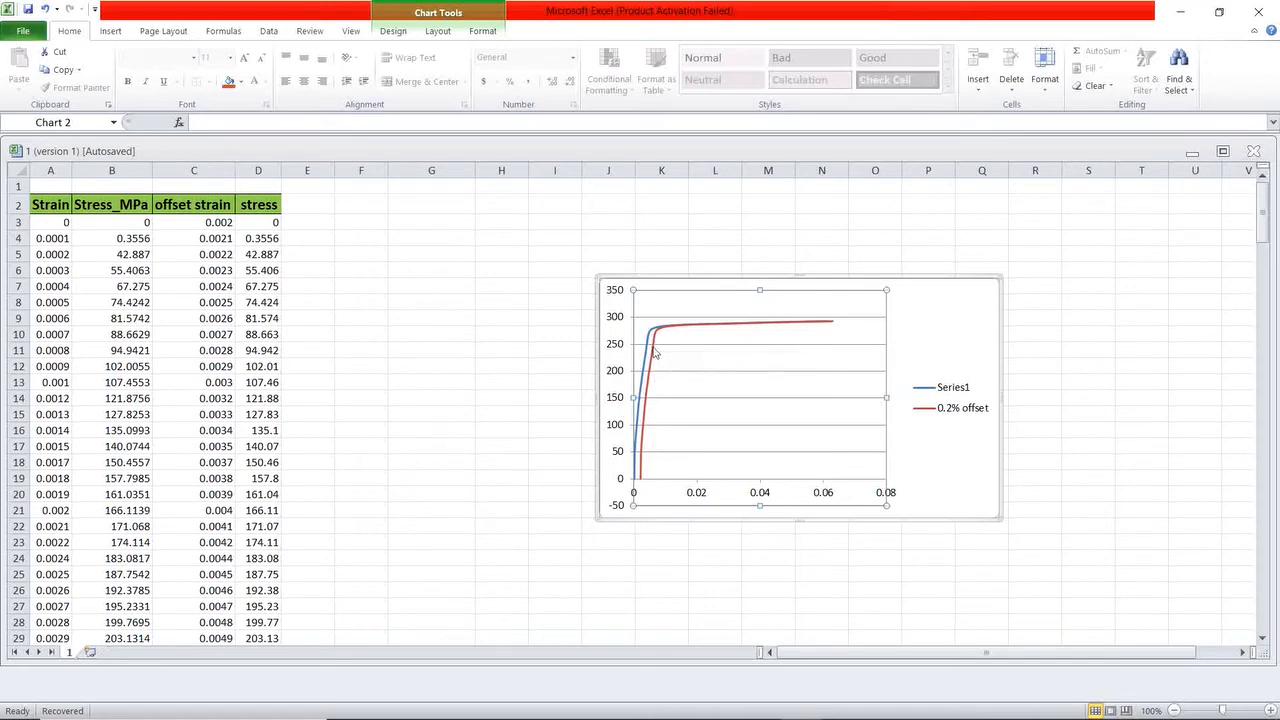
left_click(845, 704)
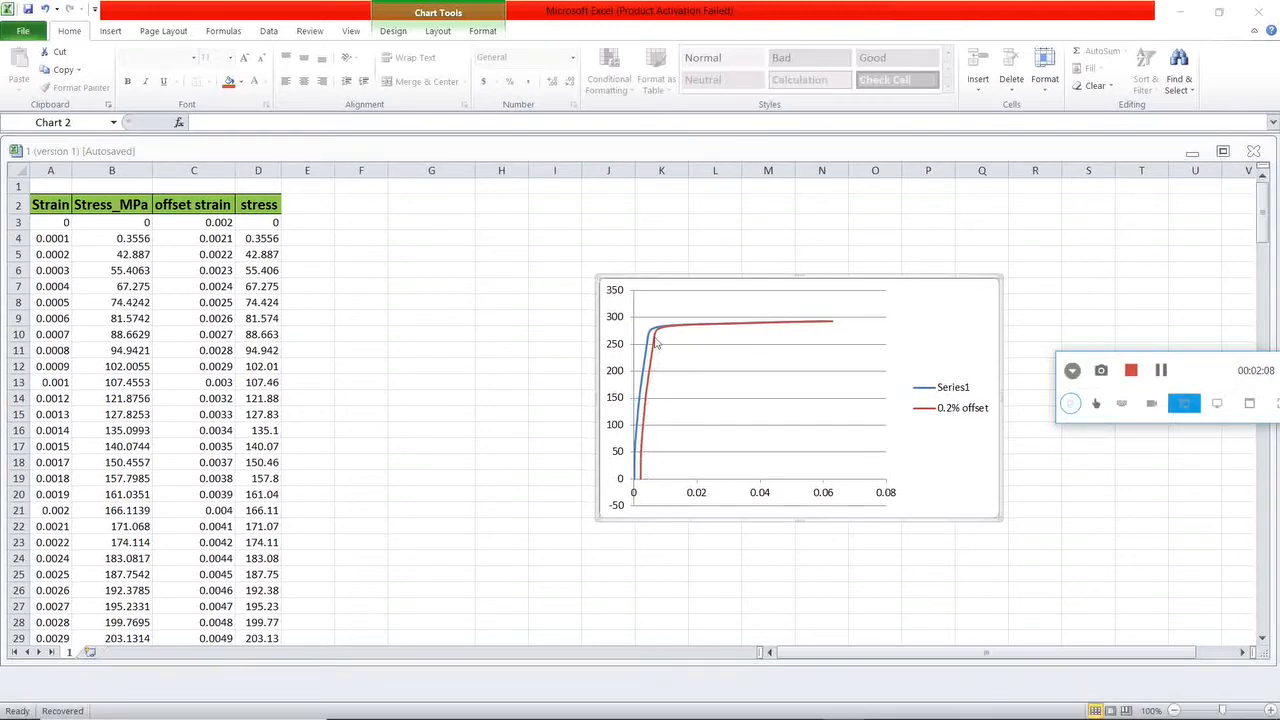
mouse_move(656, 343)
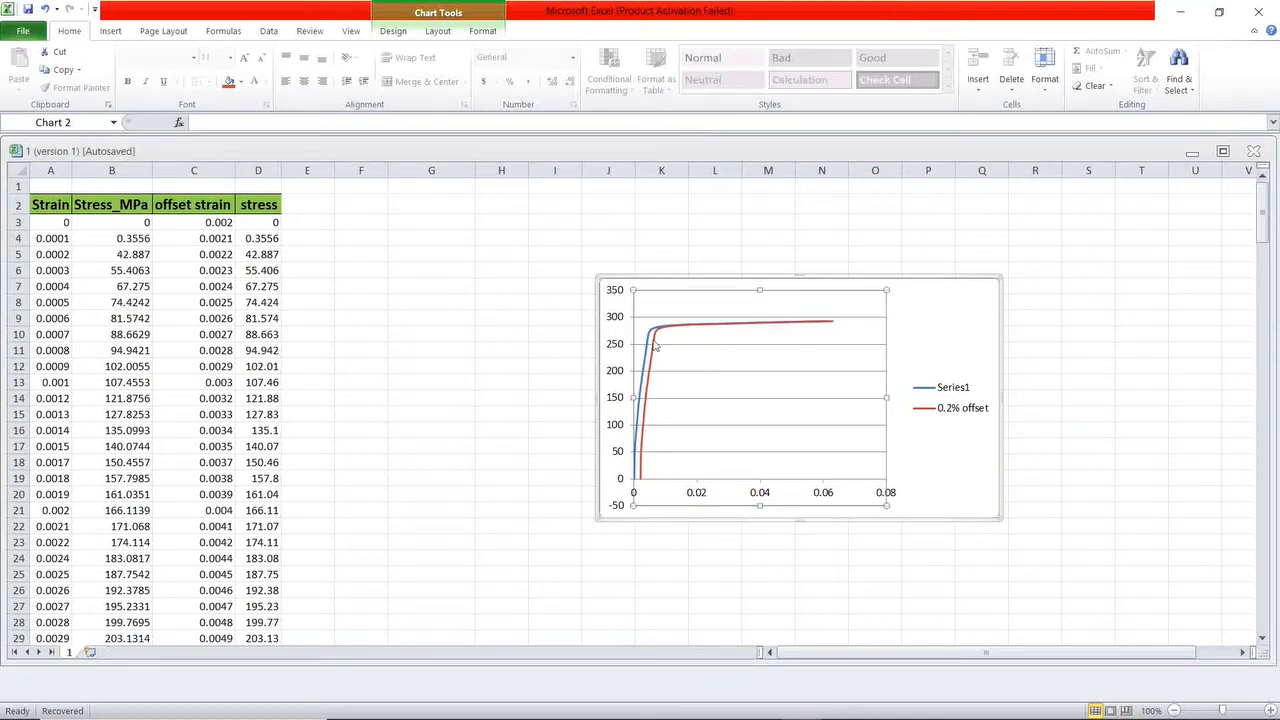
Delete the offset stress values in D44:D213, keeping only the elastic part of the offset series.
scroll(354, 383, "down", 15)
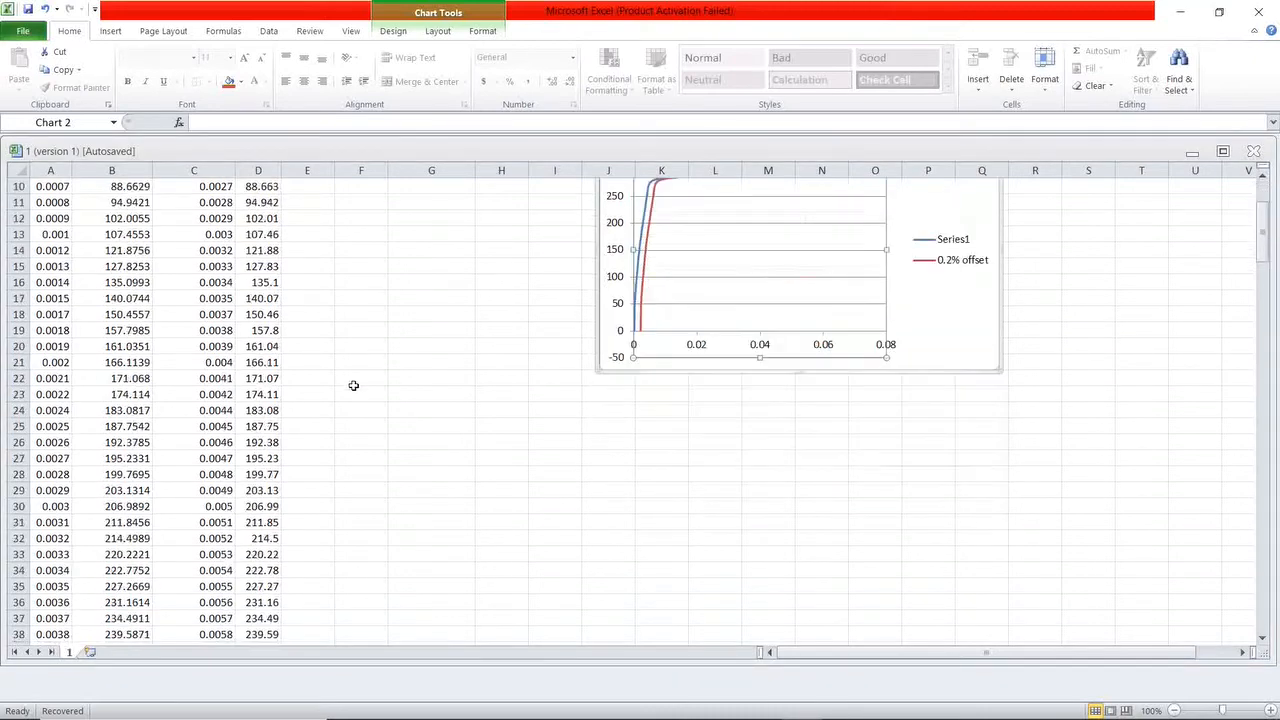
scroll(306, 389, "down", 3)
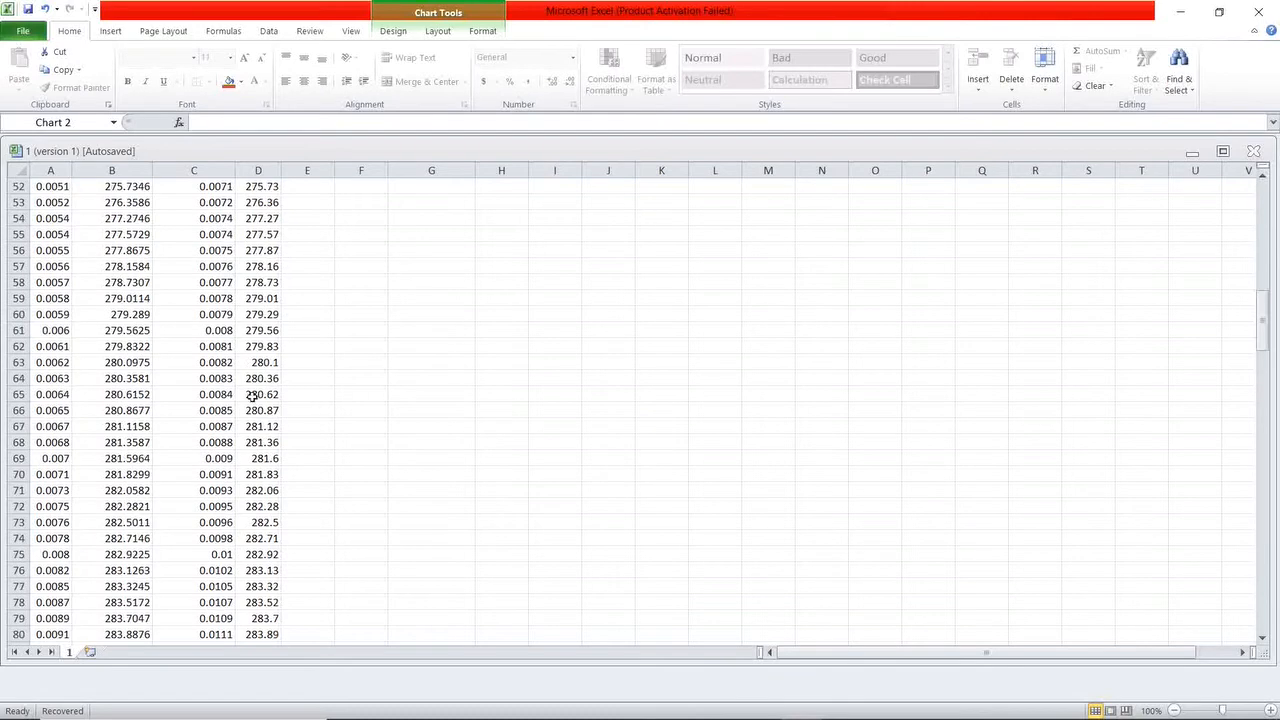
scroll(284, 434, "down", 4)
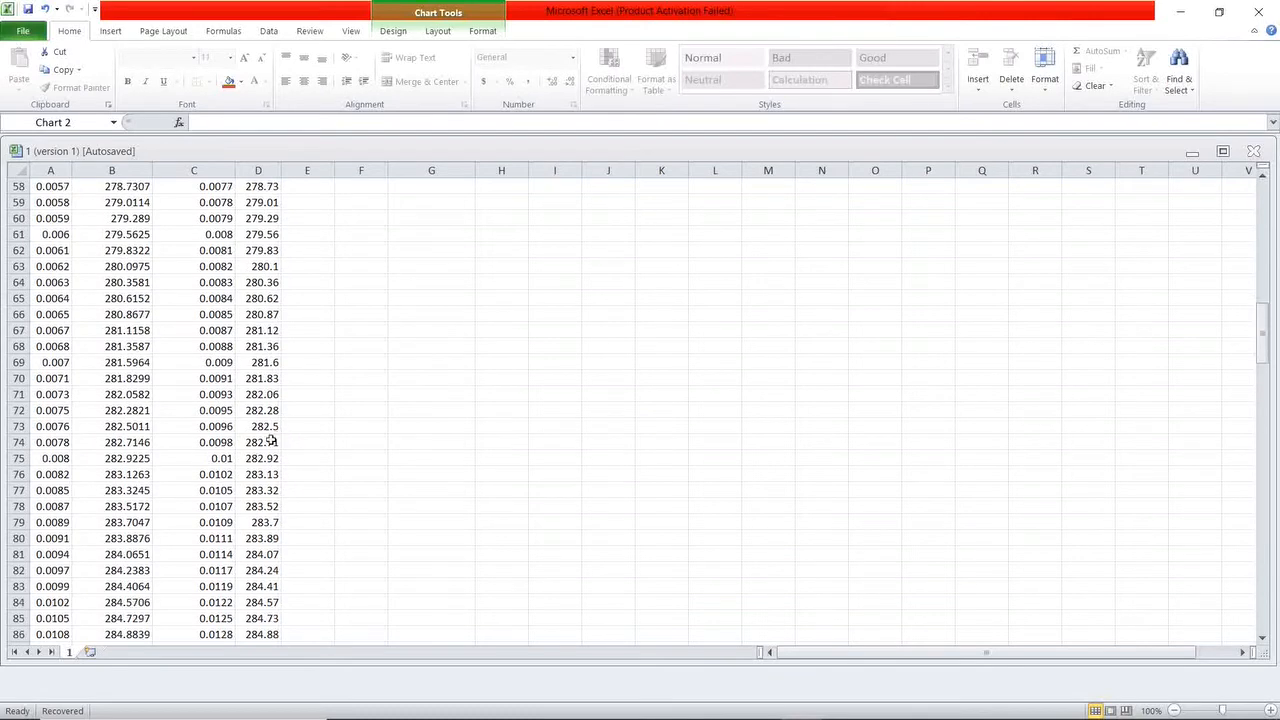
scroll(270, 440, "up", 8)
scroll(268, 441, "up", 4)
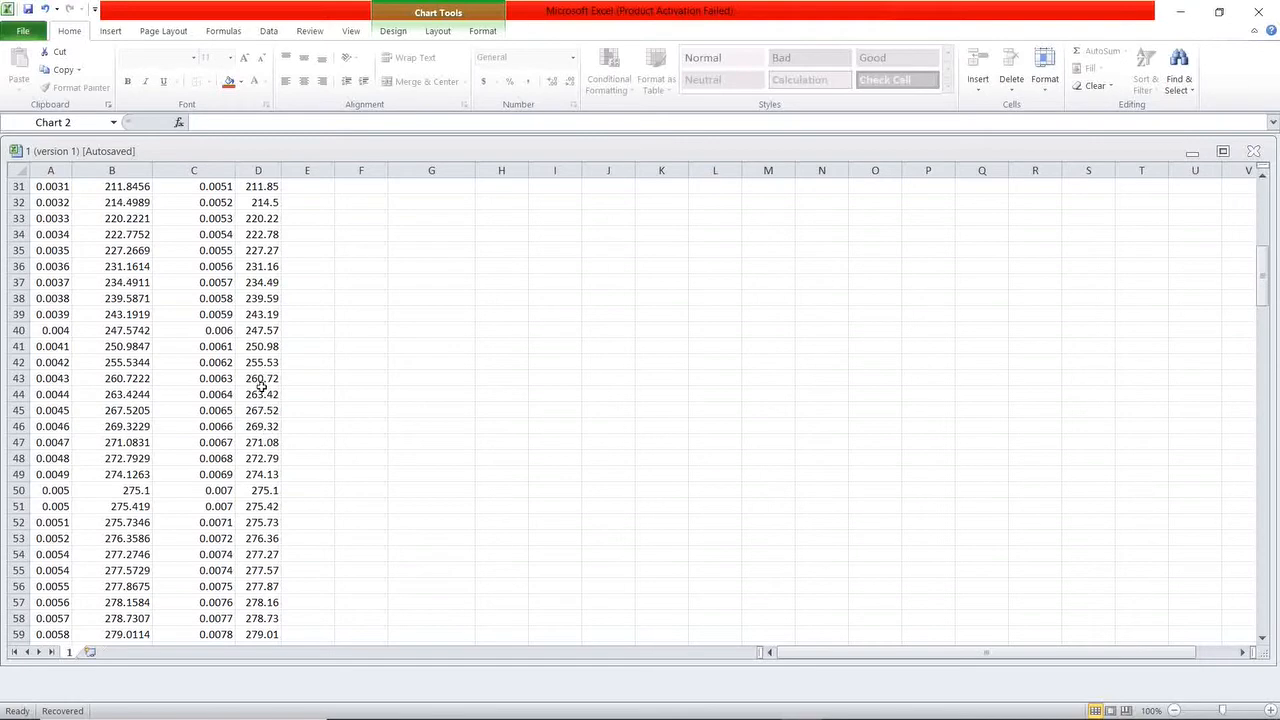
left_click_drag(246, 394, 263, 603)
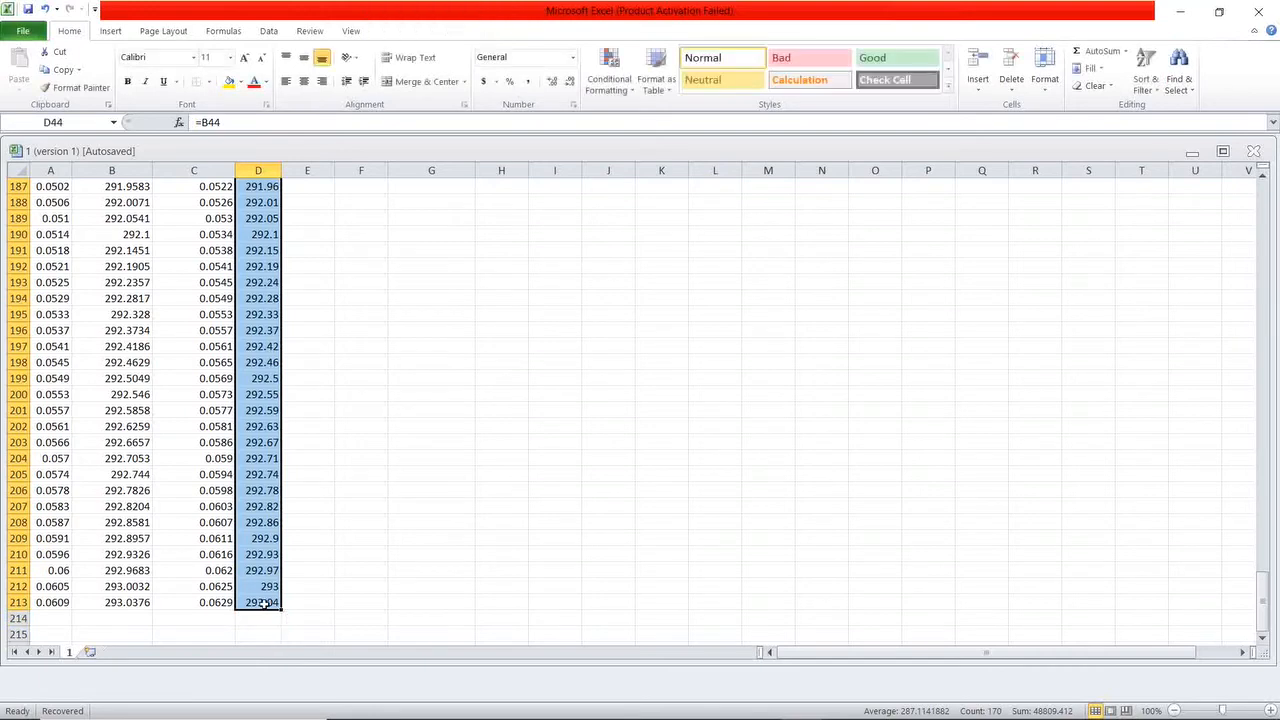
key("Delete")
scroll(258, 443, "up", 20)
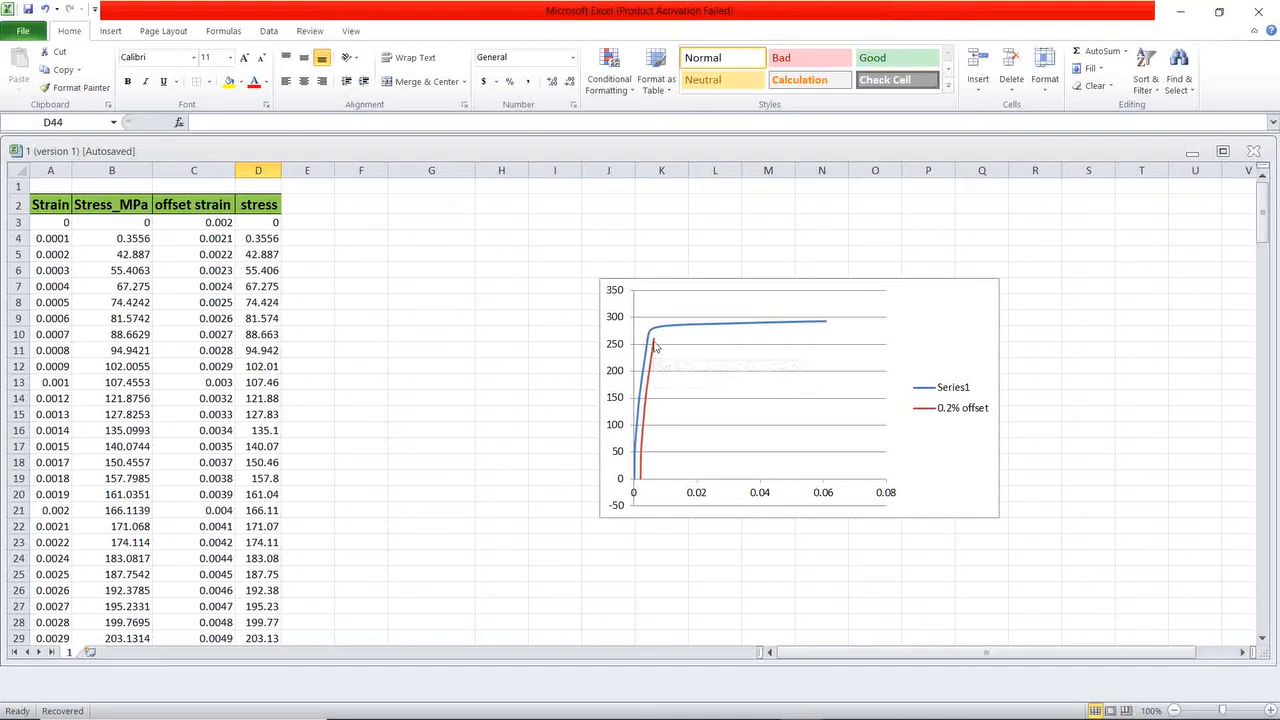
mouse_move(655, 345)
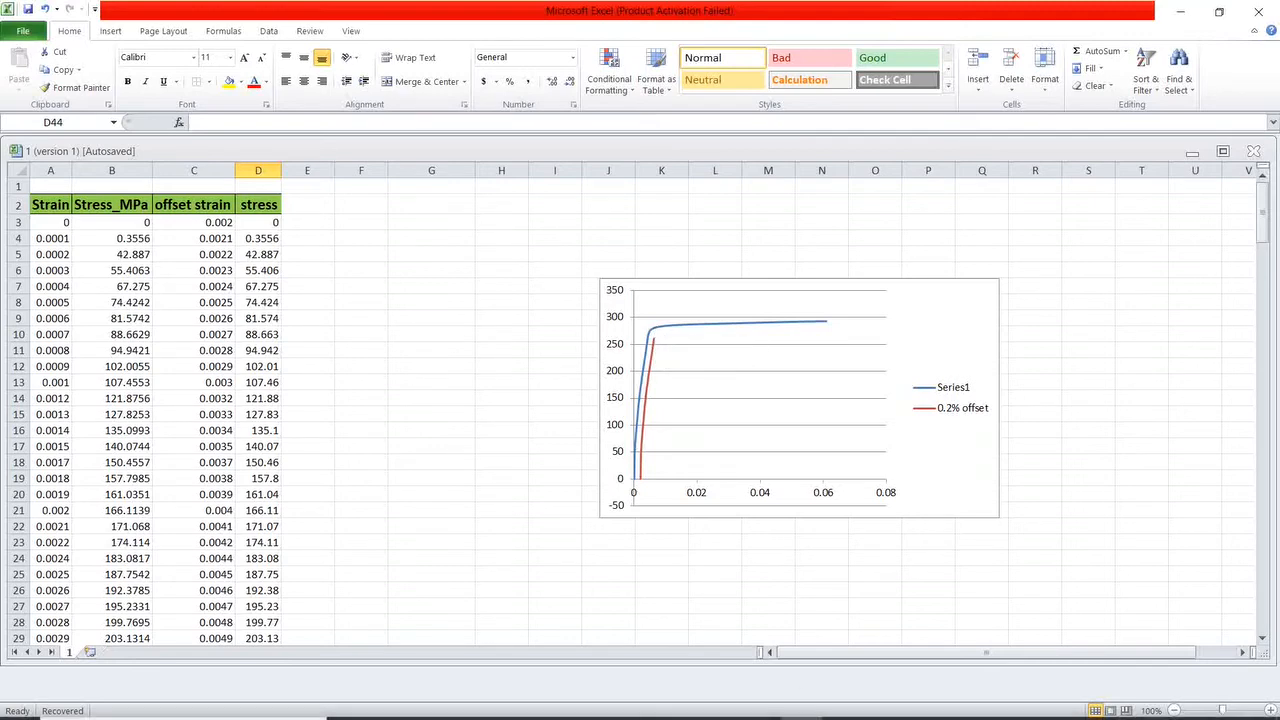
left_click(851, 706)
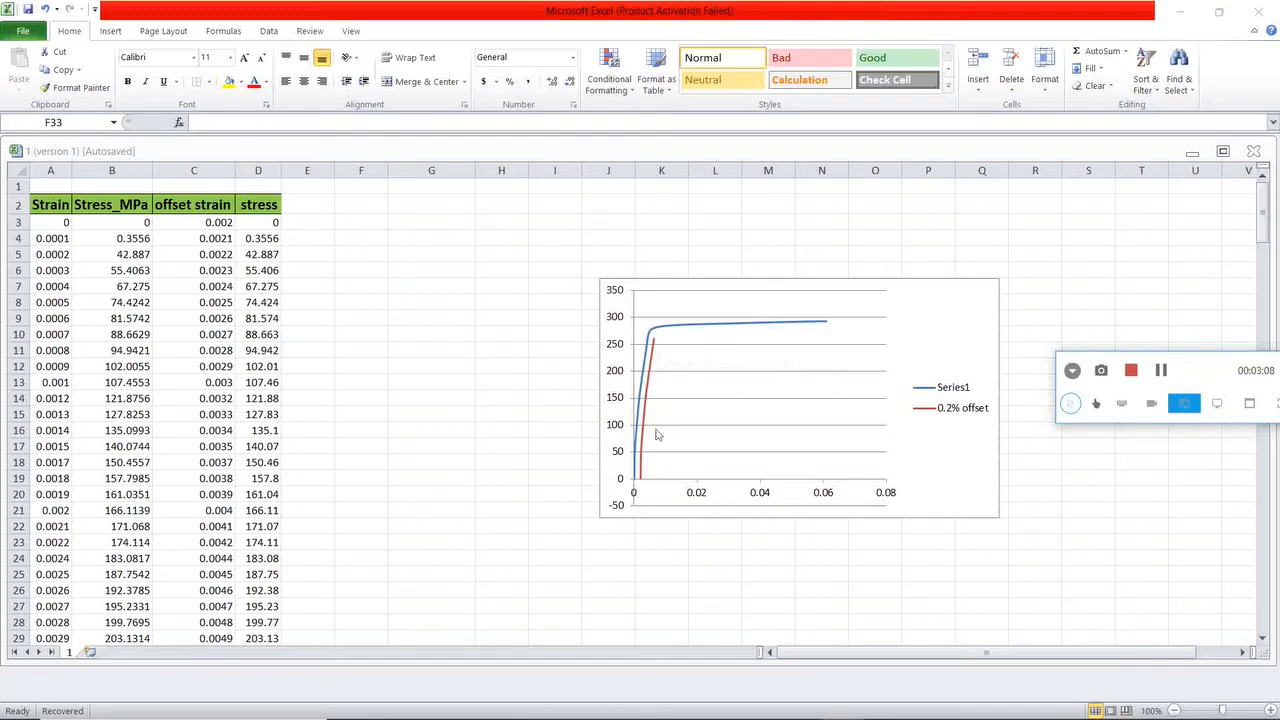
left_click(1158, 372)
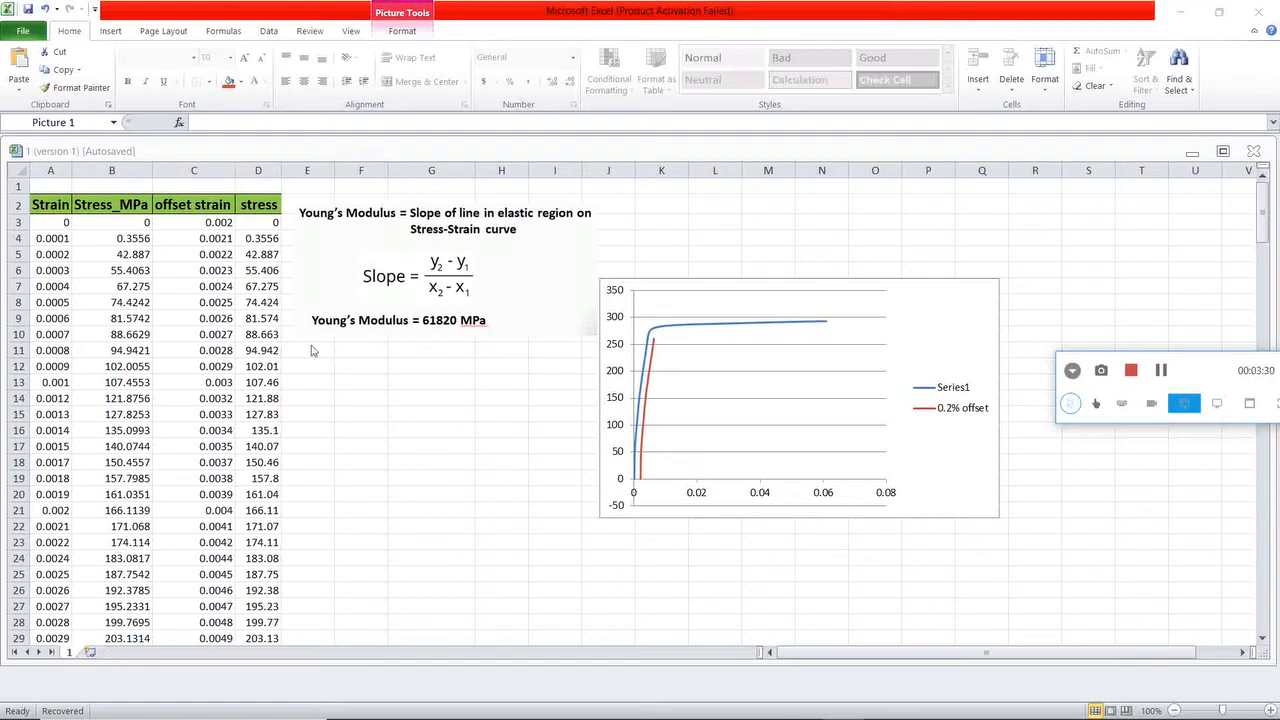
Examine the first and last points of the offset data, in rows 3 and 43, and the Young's modulus note.
scroll(389, 397, "down", 6)
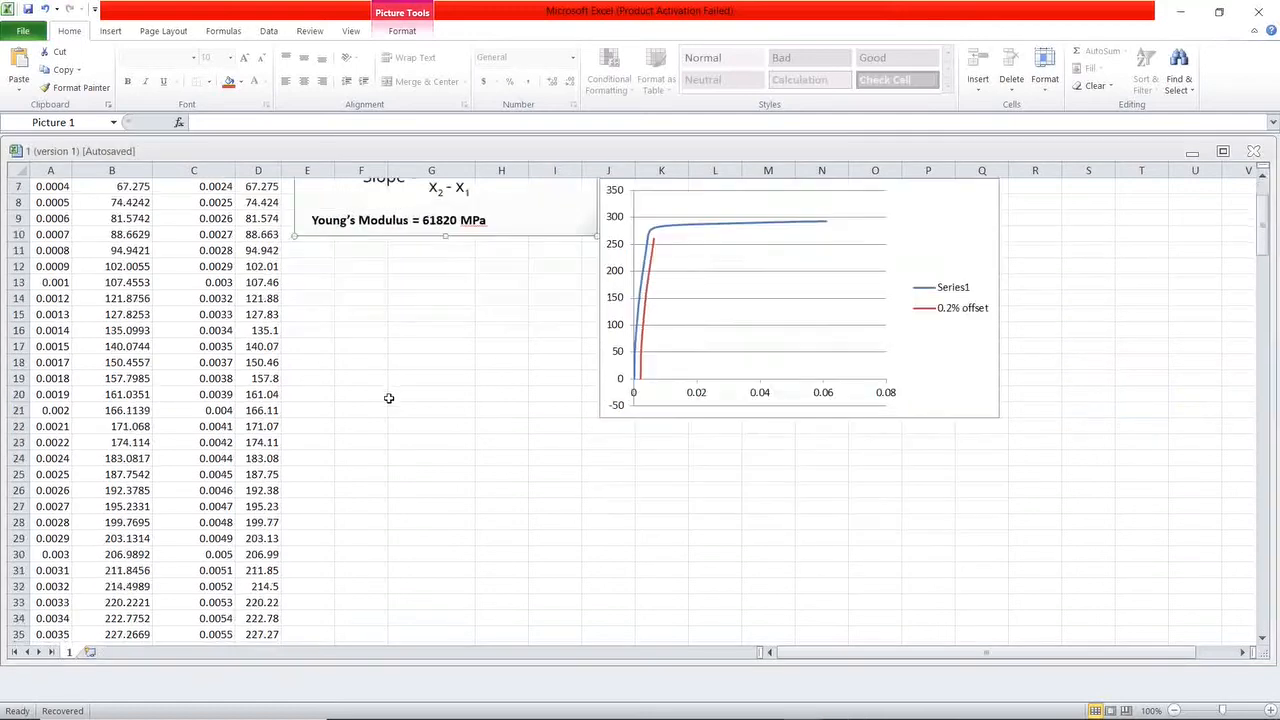
left_click(262, 573)
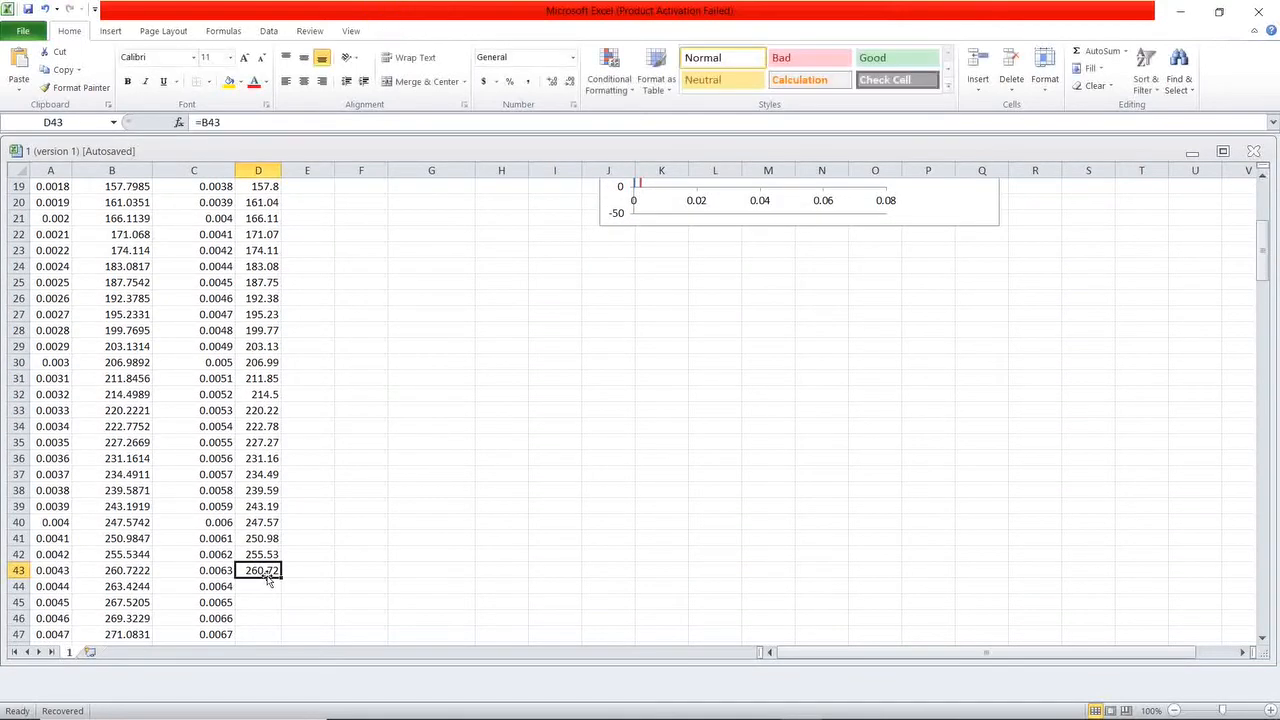
scroll(277, 578, "up", 6)
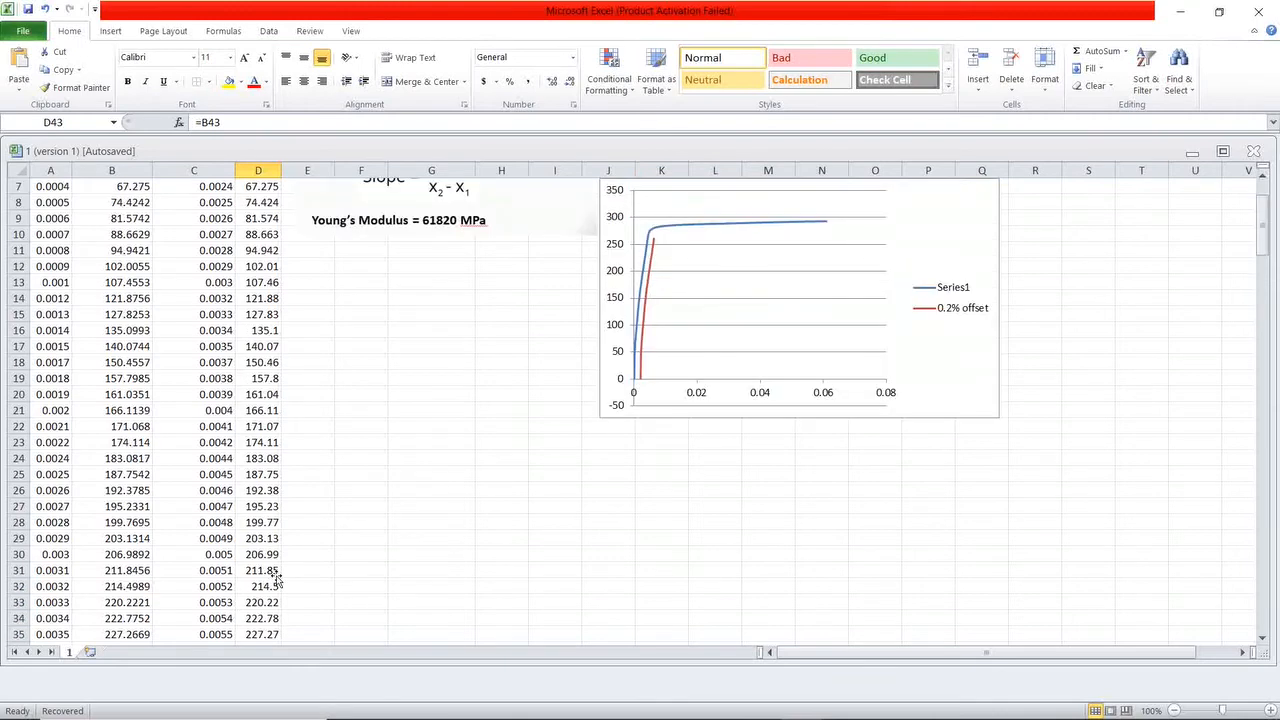
scroll(219, 367, "down", 9)
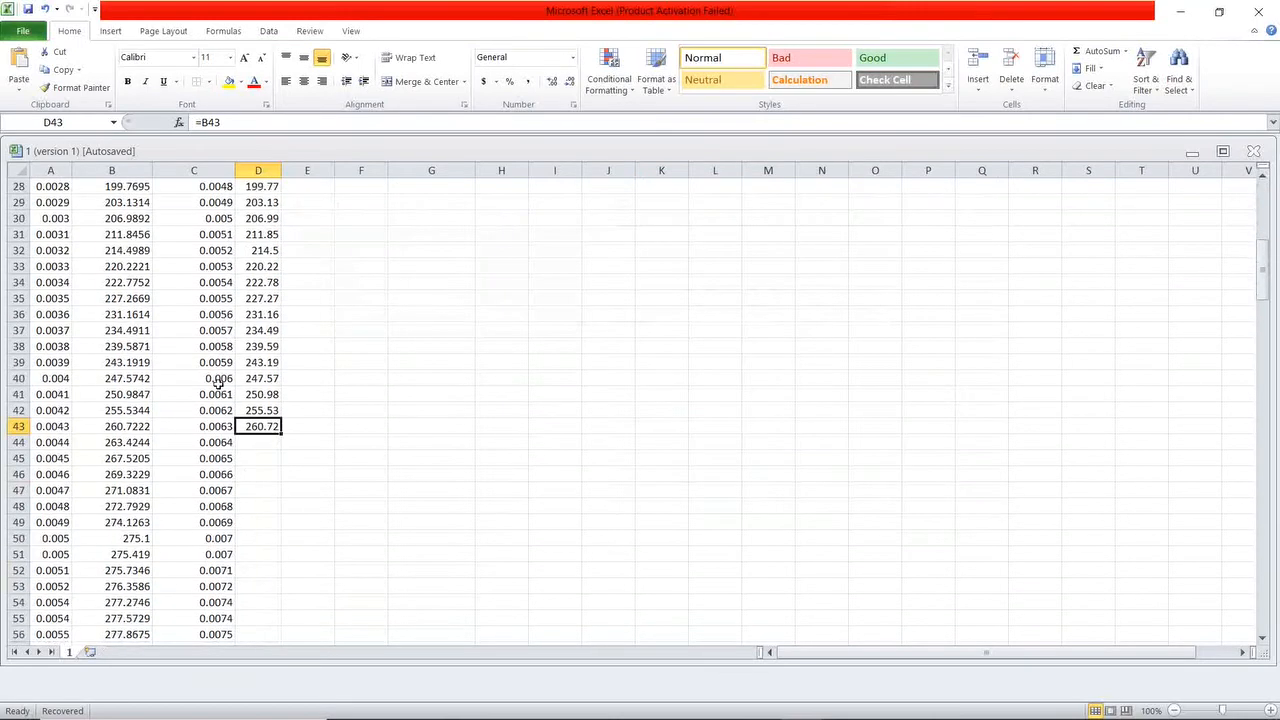
left_click(220, 428)
scroll(222, 436, "up", 9)
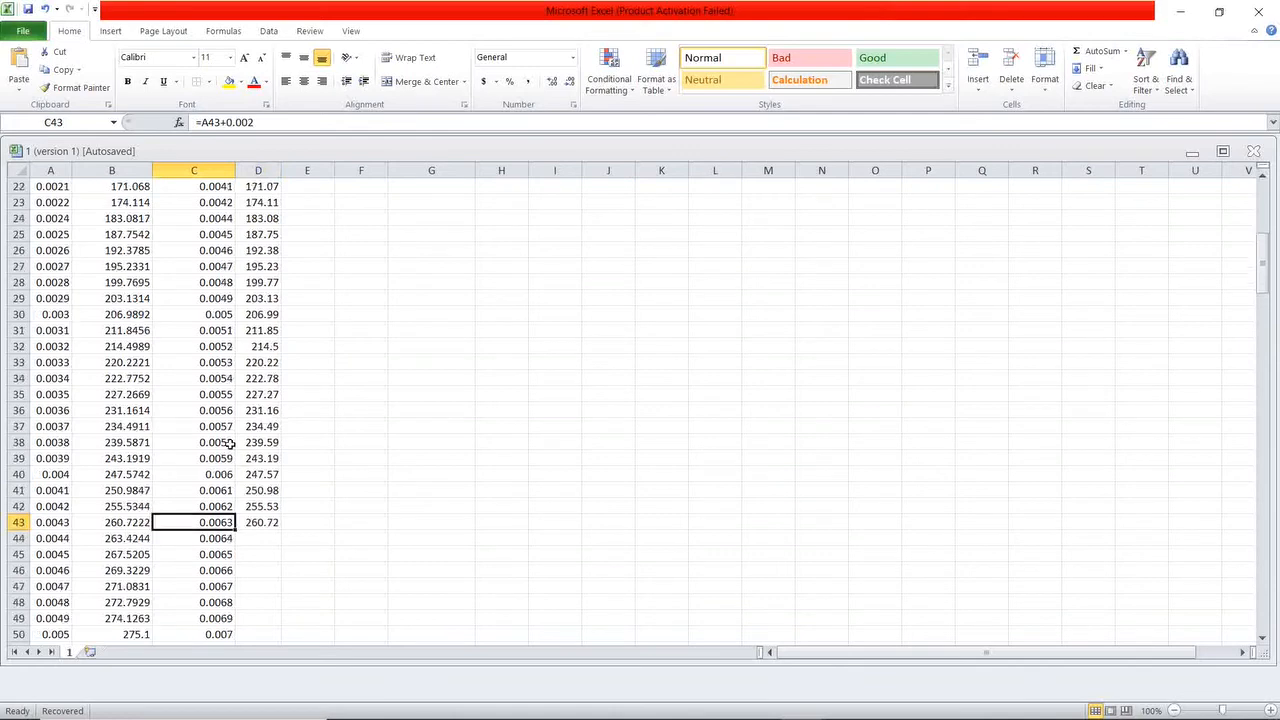
left_click(231, 225)
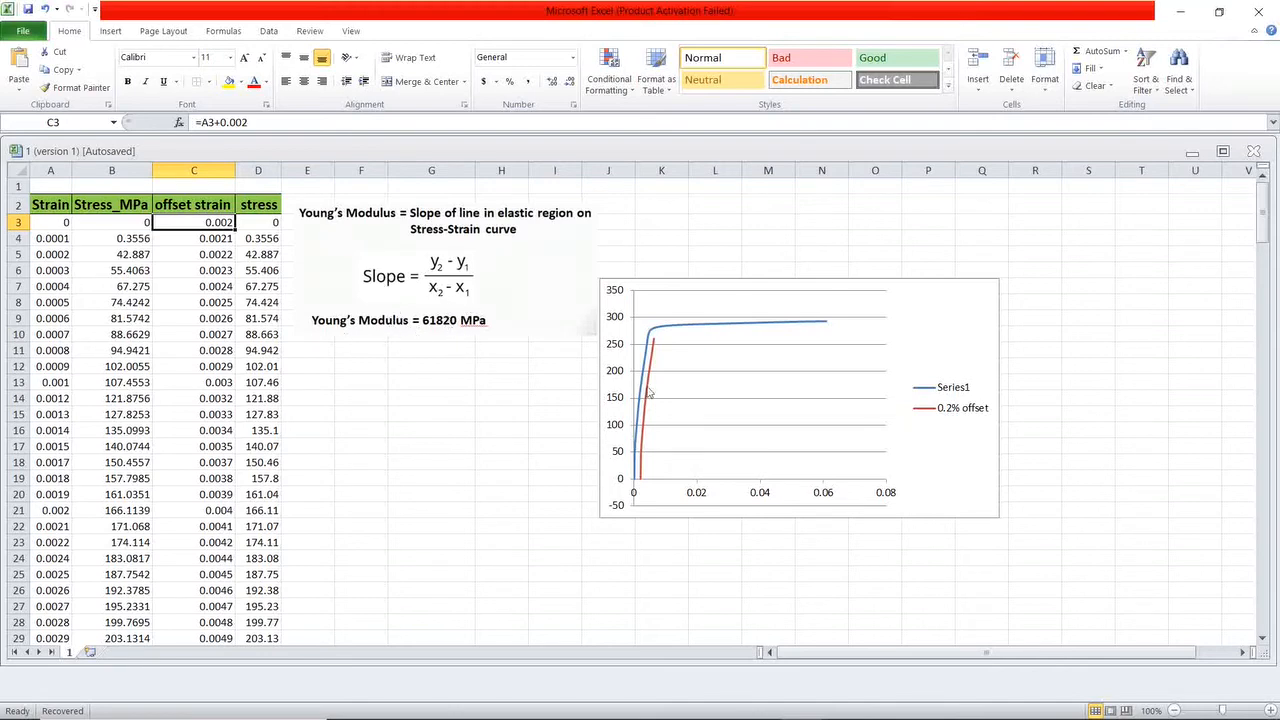
left_click(448, 333)
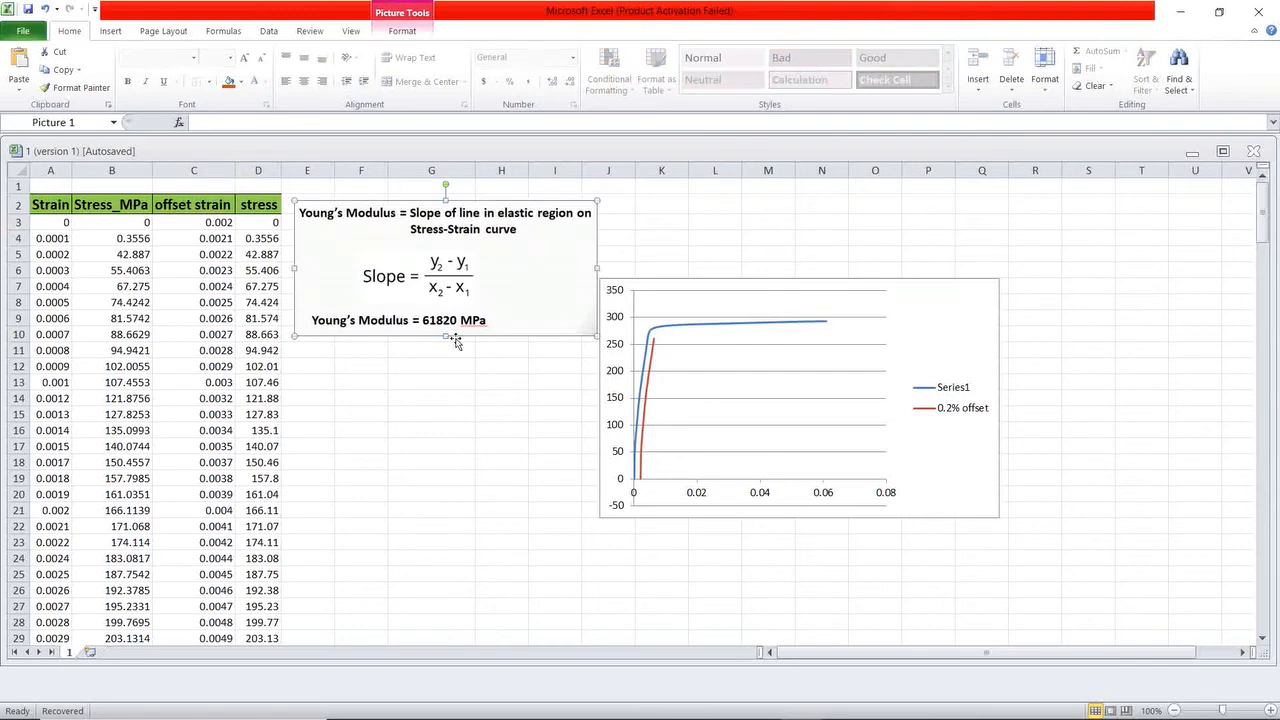
scroll(455, 340, "down", 9)
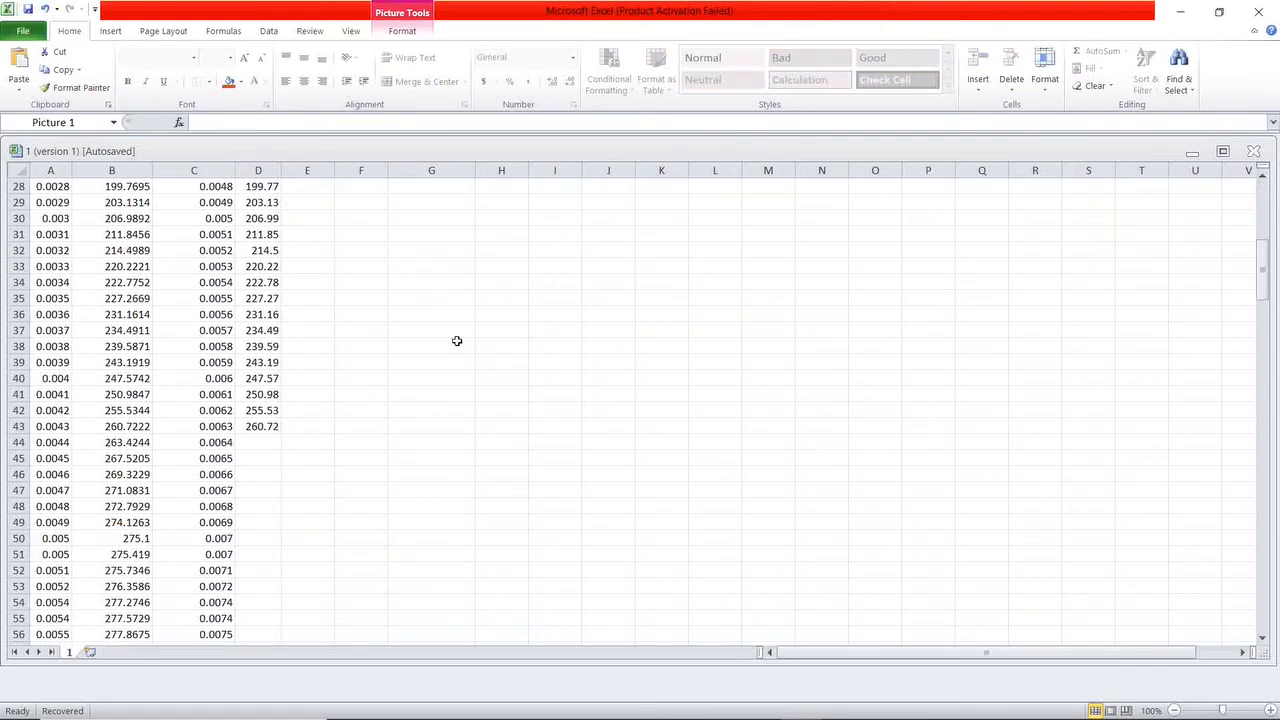
Highlight the last offset strain and stress pair, C43:D43, with a light green fill.
left_click(388, 442)
scroll(381, 442, "up", 4)
scroll(381, 442, "down", 2)
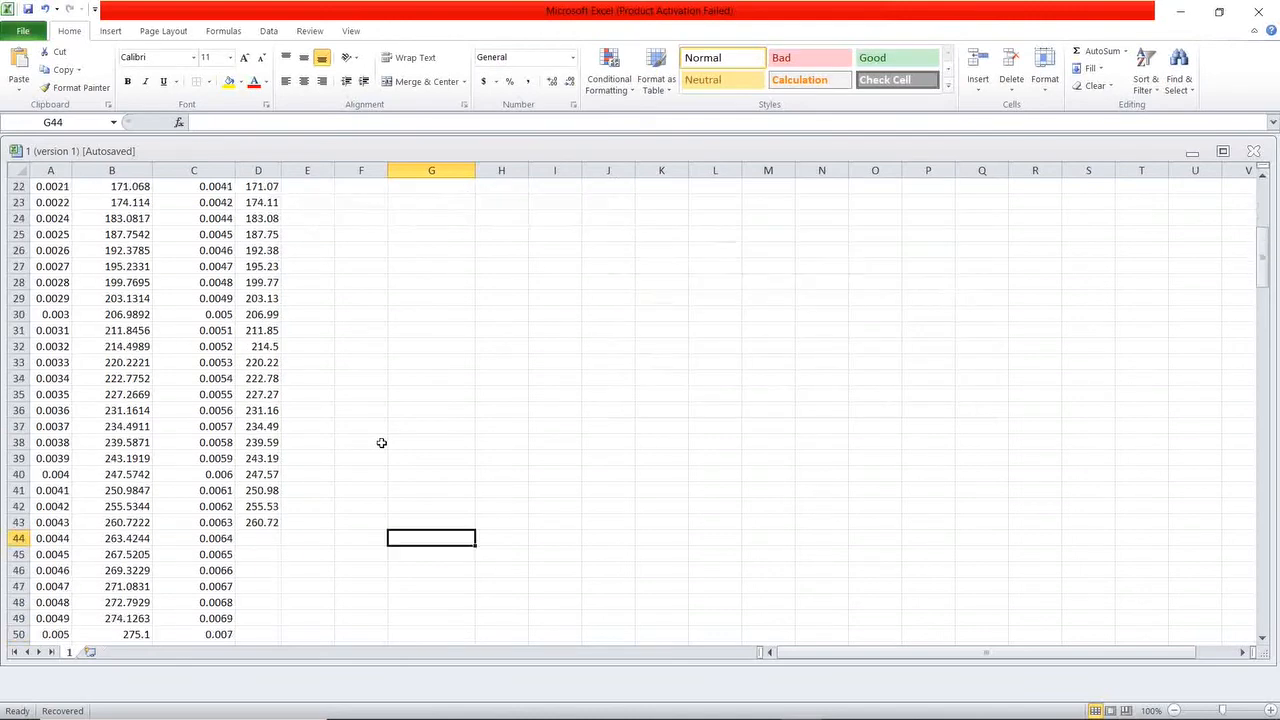
scroll(381, 442, "down", 2)
left_click_drag(202, 426, 256, 426)
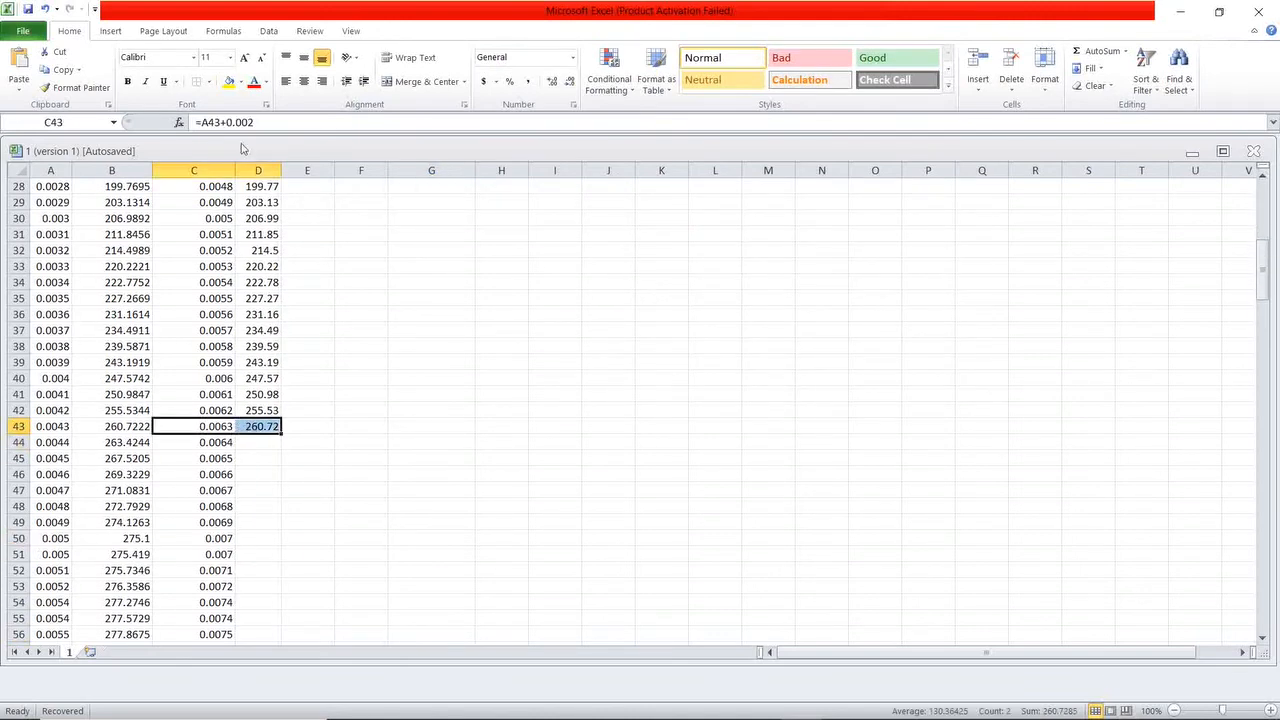
left_click(240, 81)
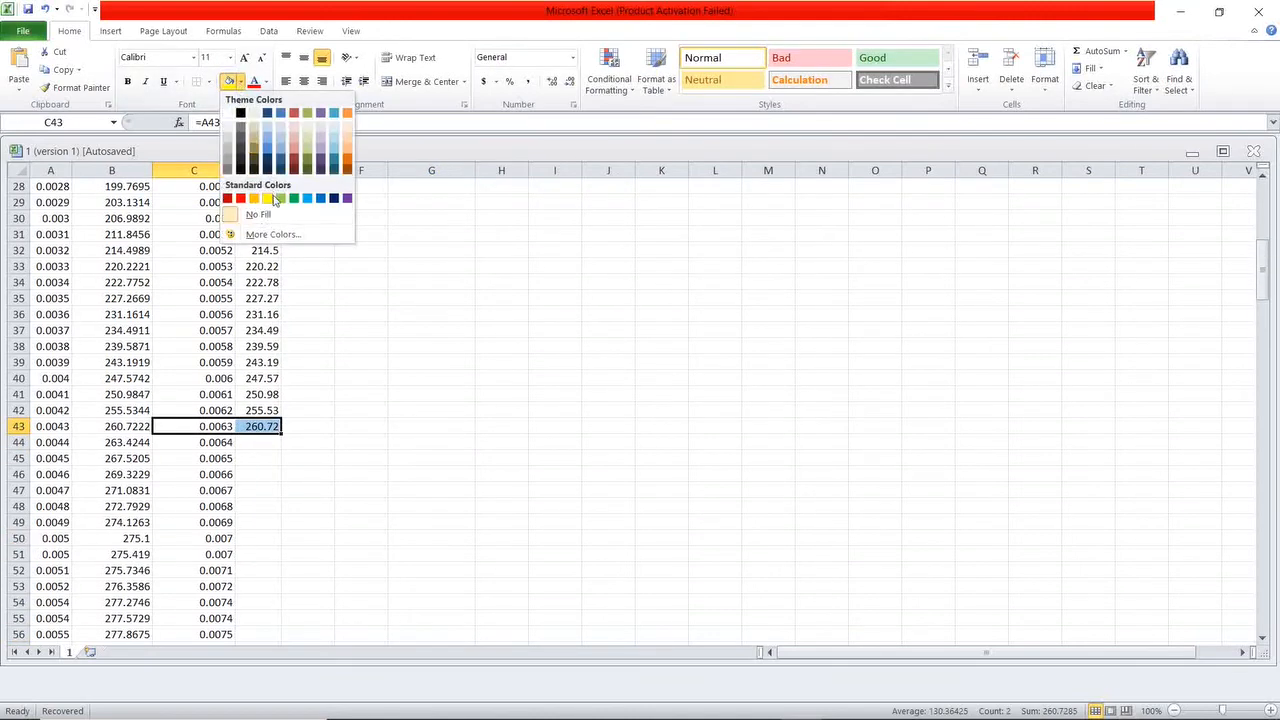
left_click(280, 198)
left_click(359, 380)
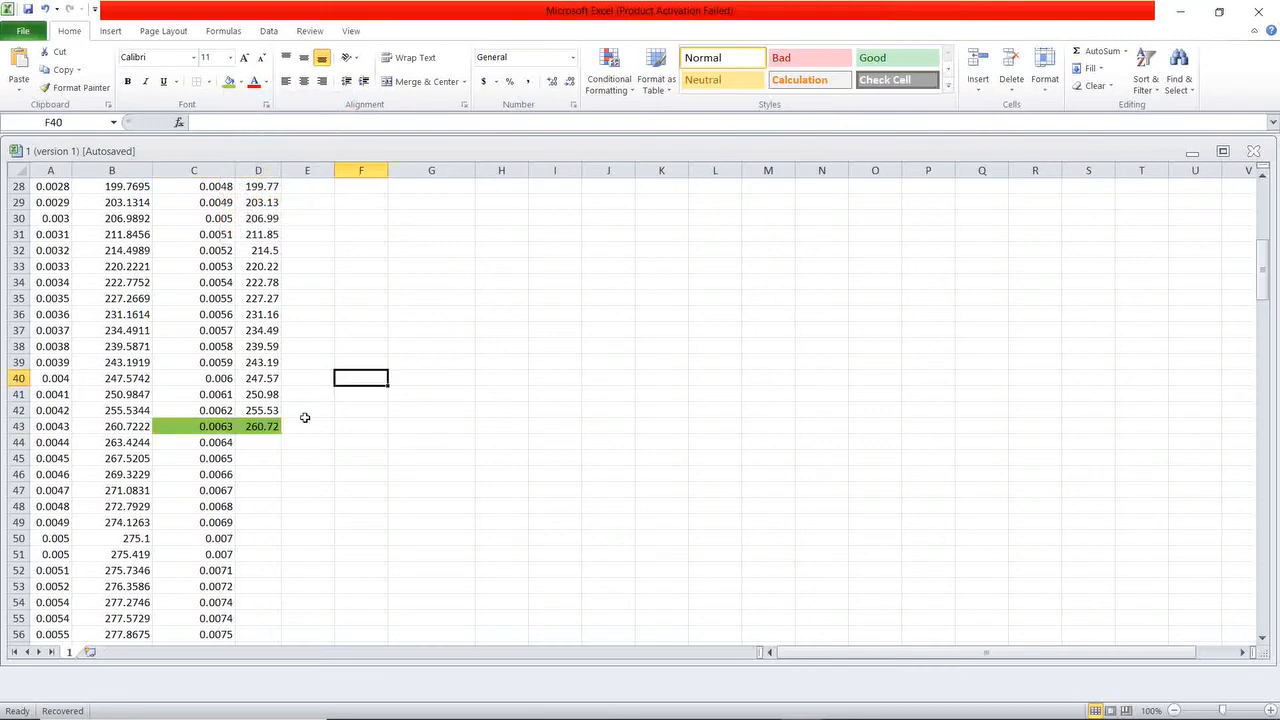
Enter the formula =61820*A44 in D44 to calculate stress from Young's modulus and strain.
scroll(491, 337, "up", 9)
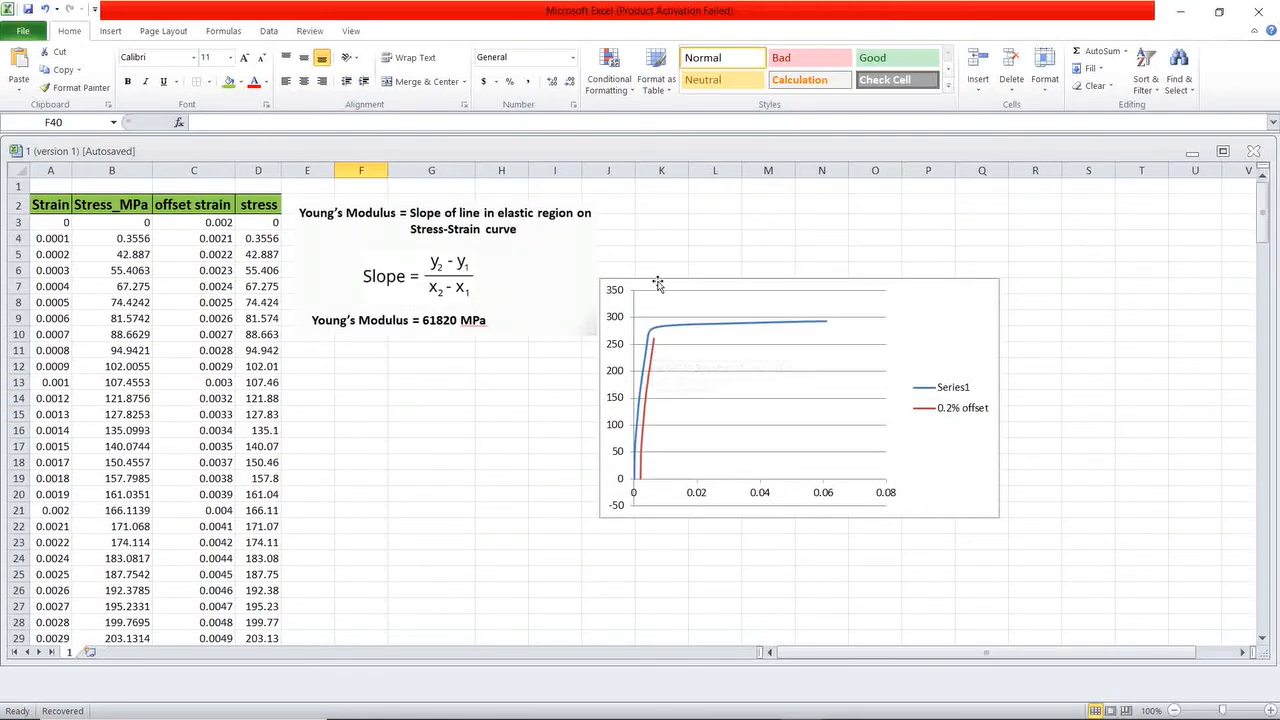
scroll(237, 341, "down", 1)
scroll(237, 341, "down", 9)
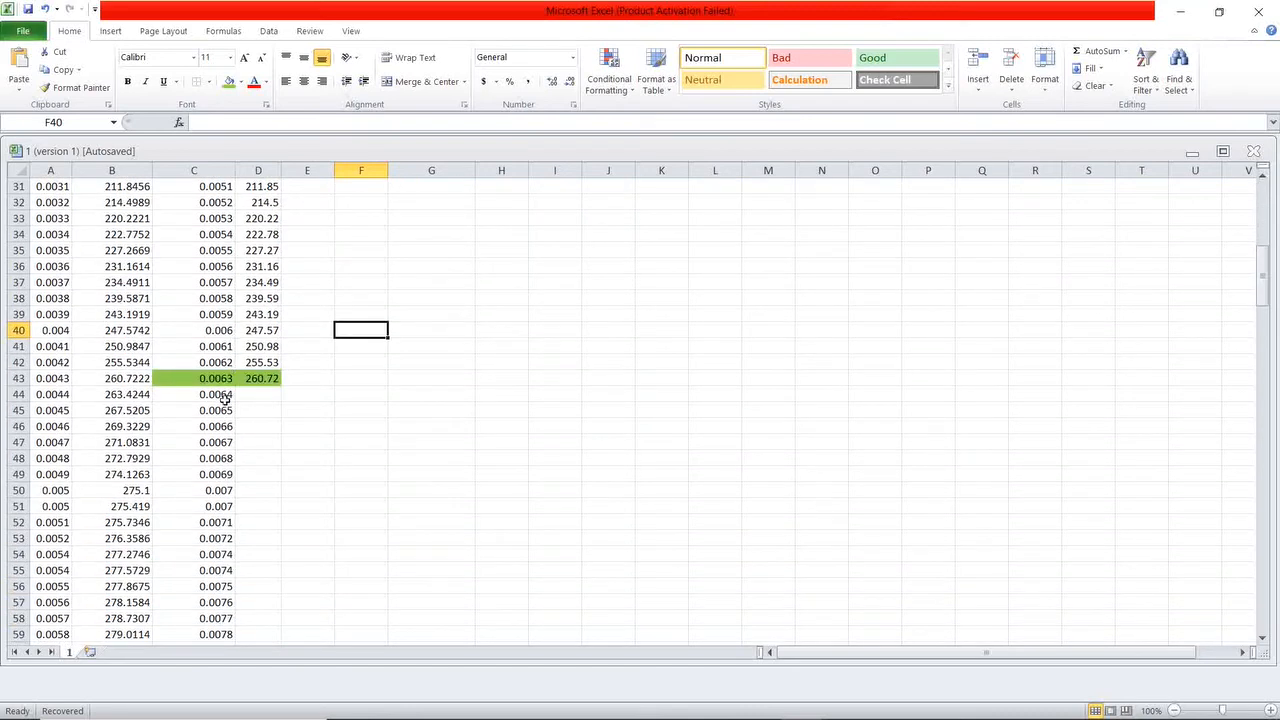
left_click(256, 396)
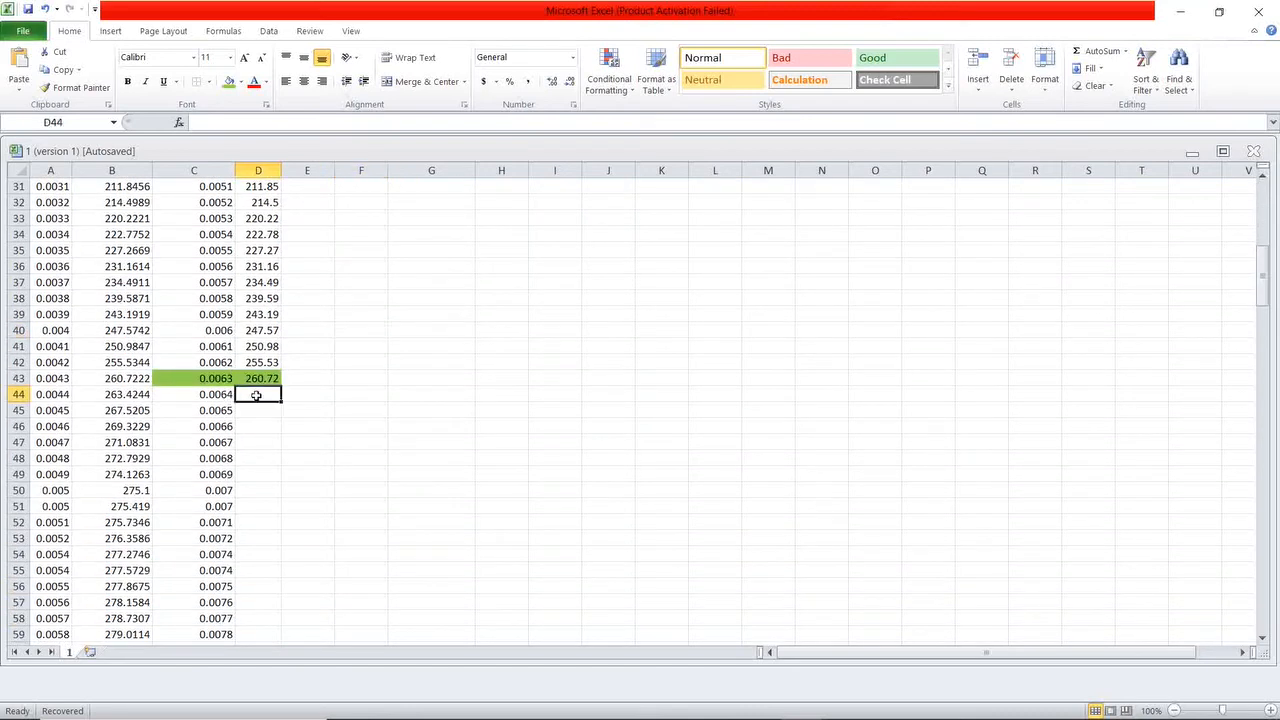
double_click(256, 396)
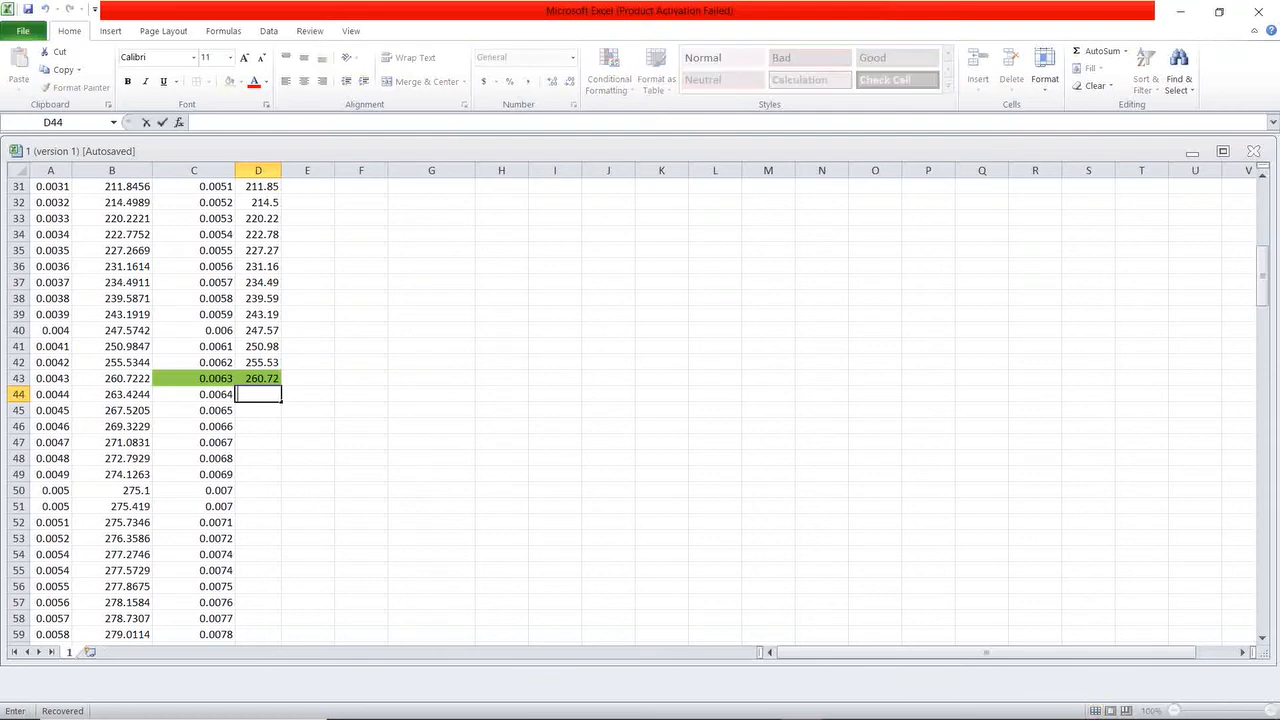
scroll(395, 405, "up", 10)
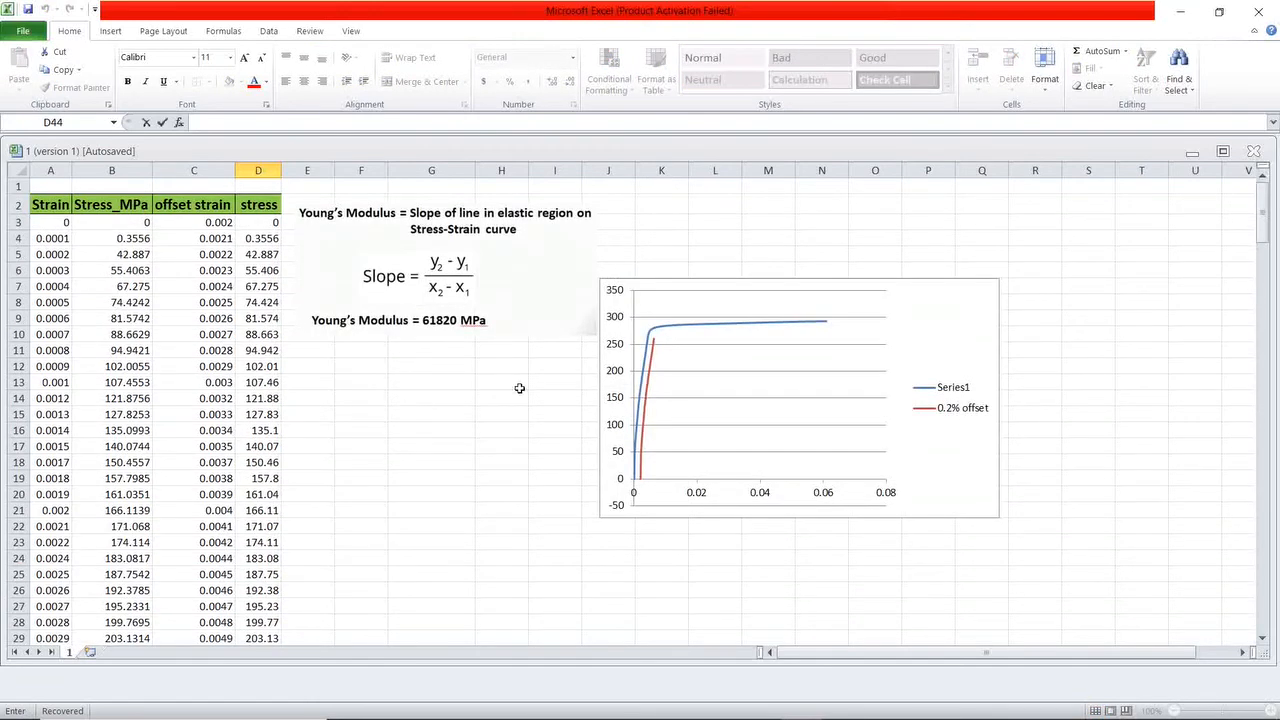
scroll(505, 392, "down", 9)
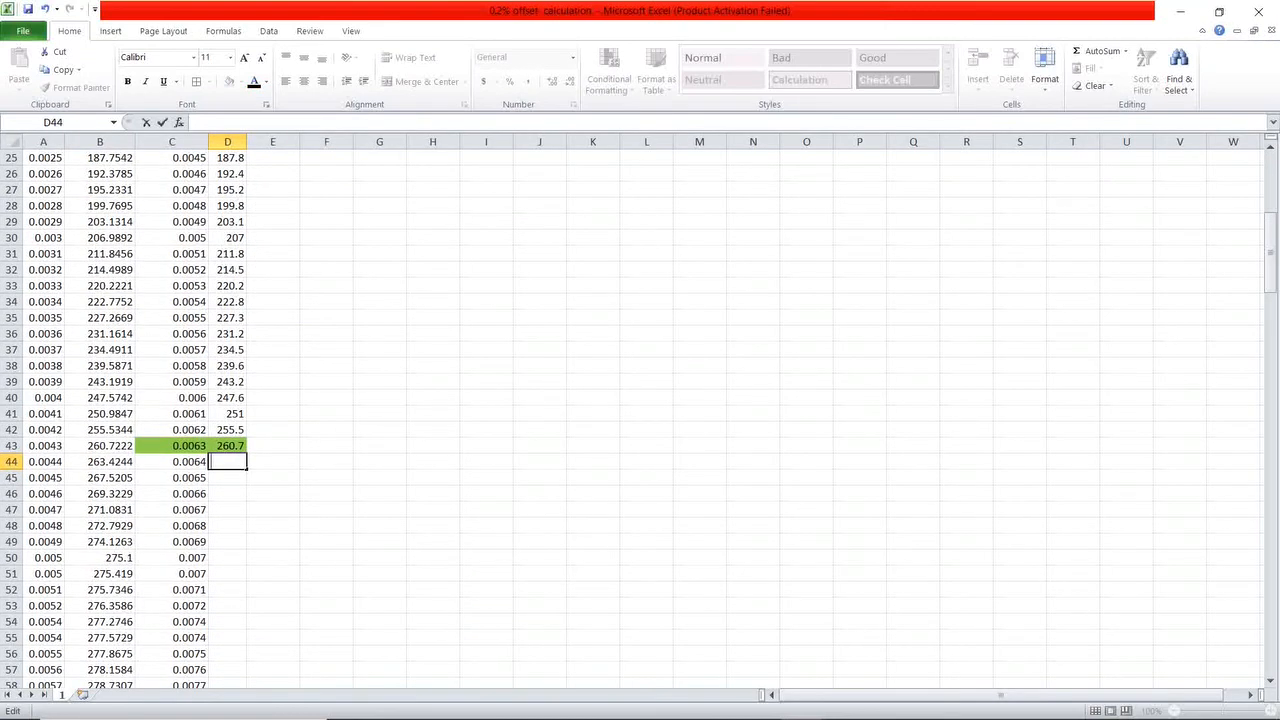
type("=")
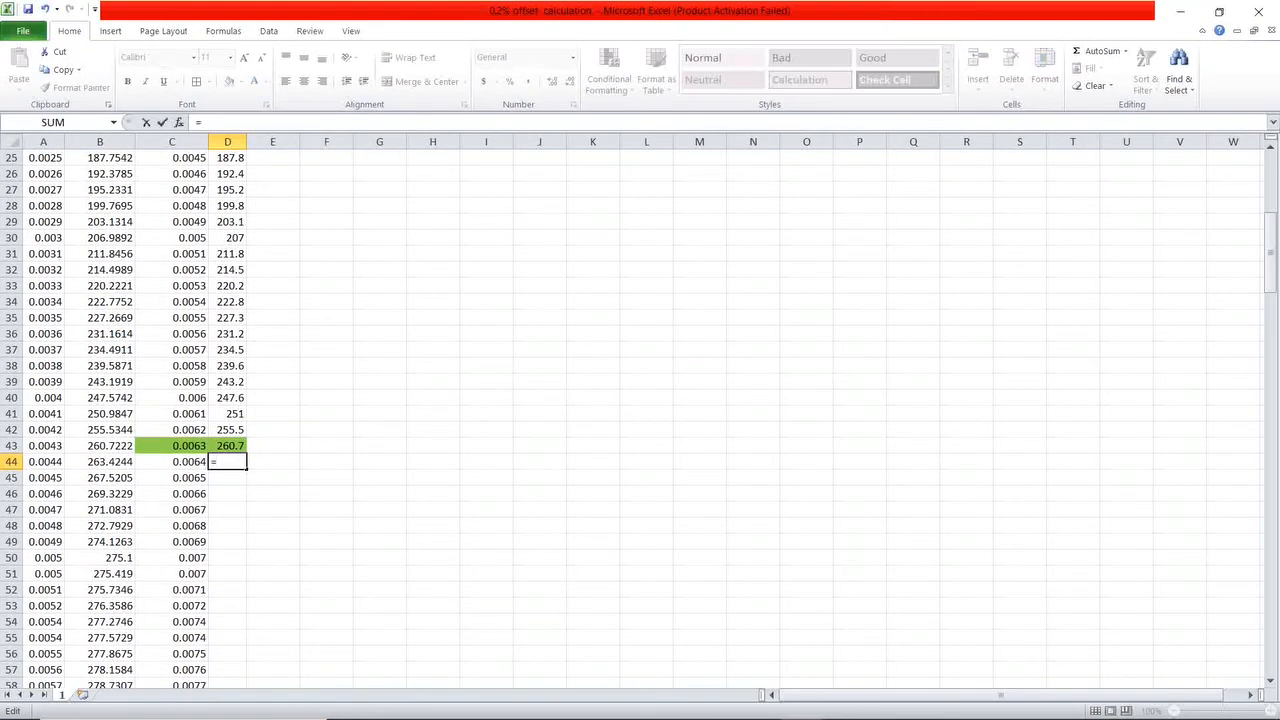
scroll(277, 430, "up", 8)
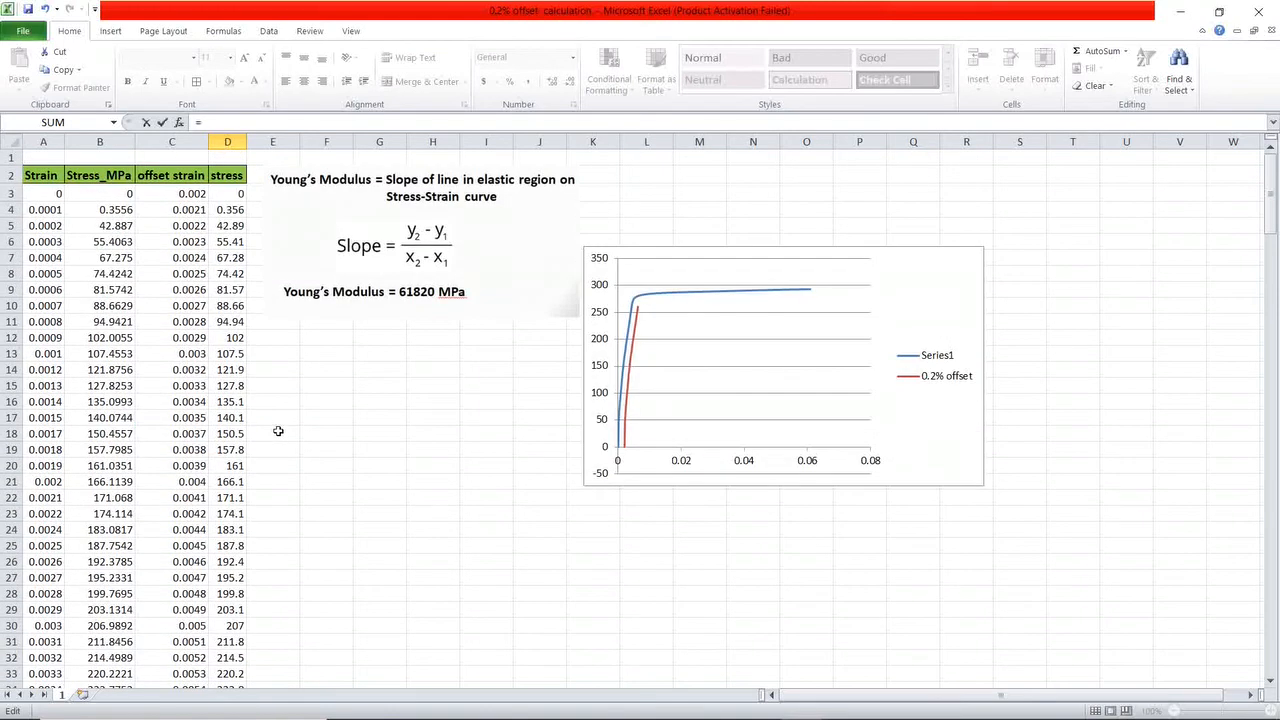
scroll(277, 438, "down", 7)
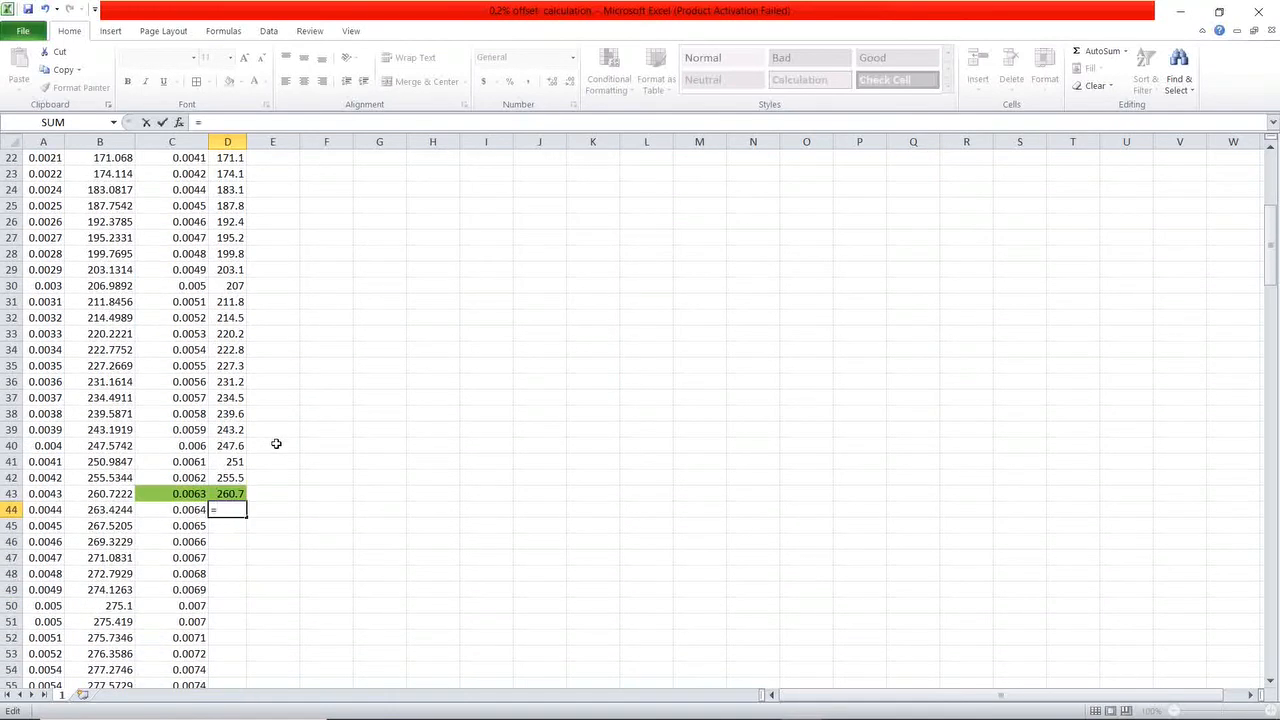
type("6180")
type("20*")
left_click(55, 509)
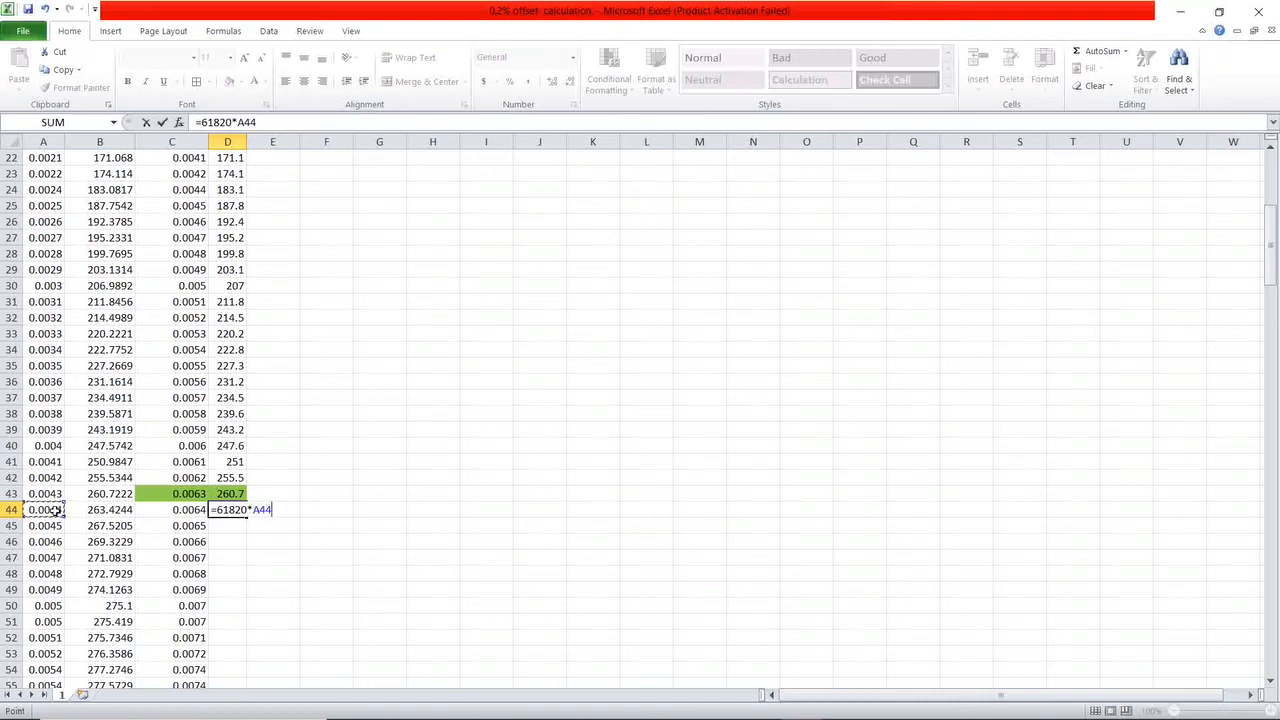
key("Return")
Fill the Young's modulus formula from D44 down to D64 and check where the offset line crosses the stress-strain curve.
left_click(229, 517)
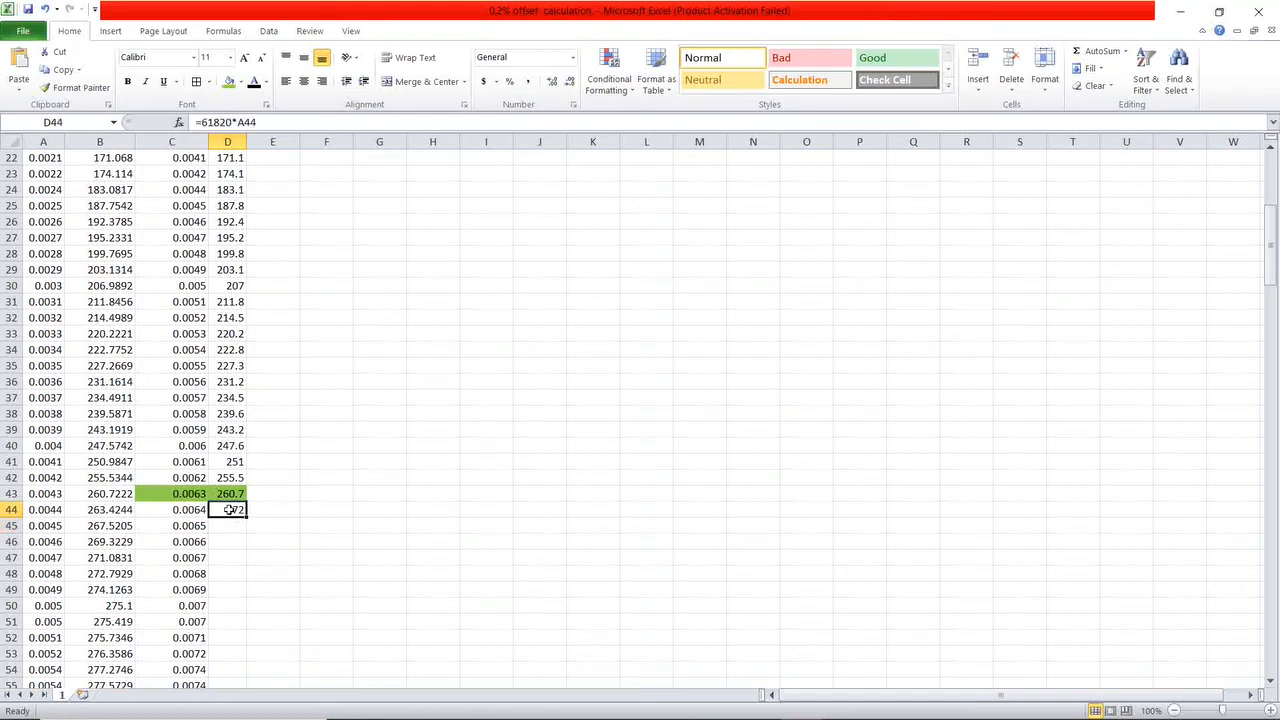
left_click_drag(246, 517, 233, 641)
scroll(293, 558, "up", 10)
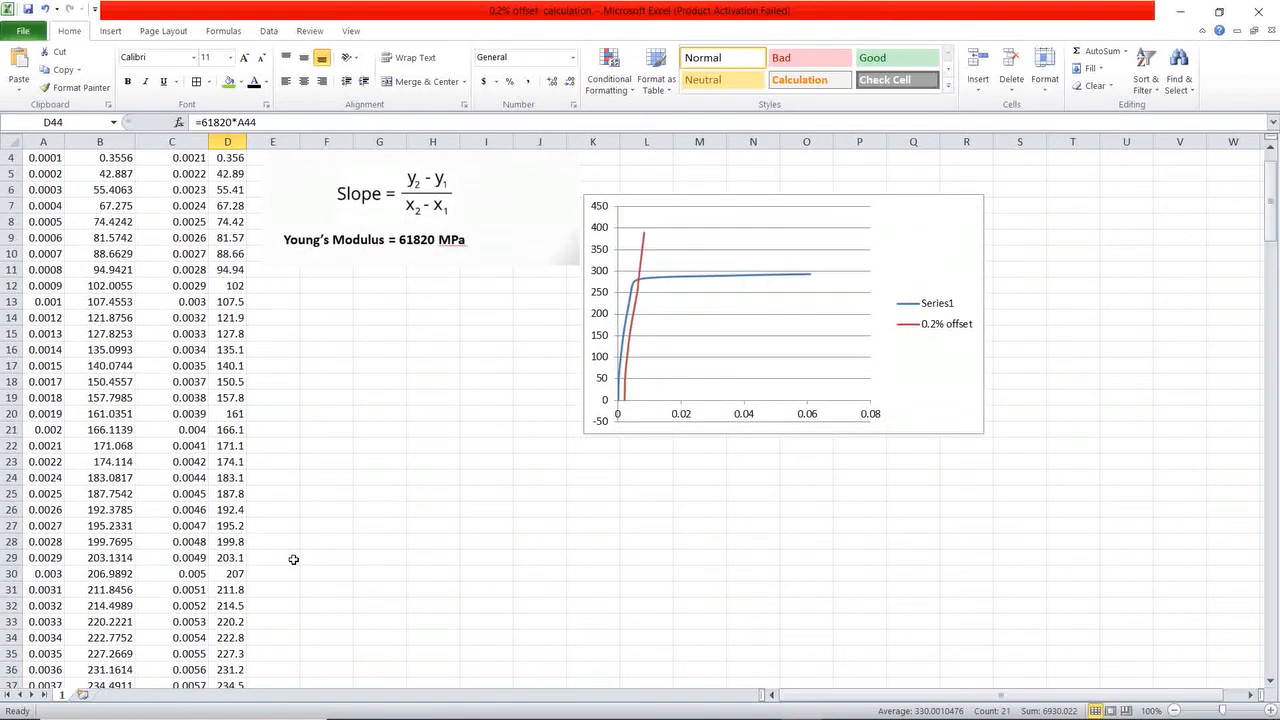
scroll(293, 558, "down", 3)
scroll(494, 523, "up", 4)
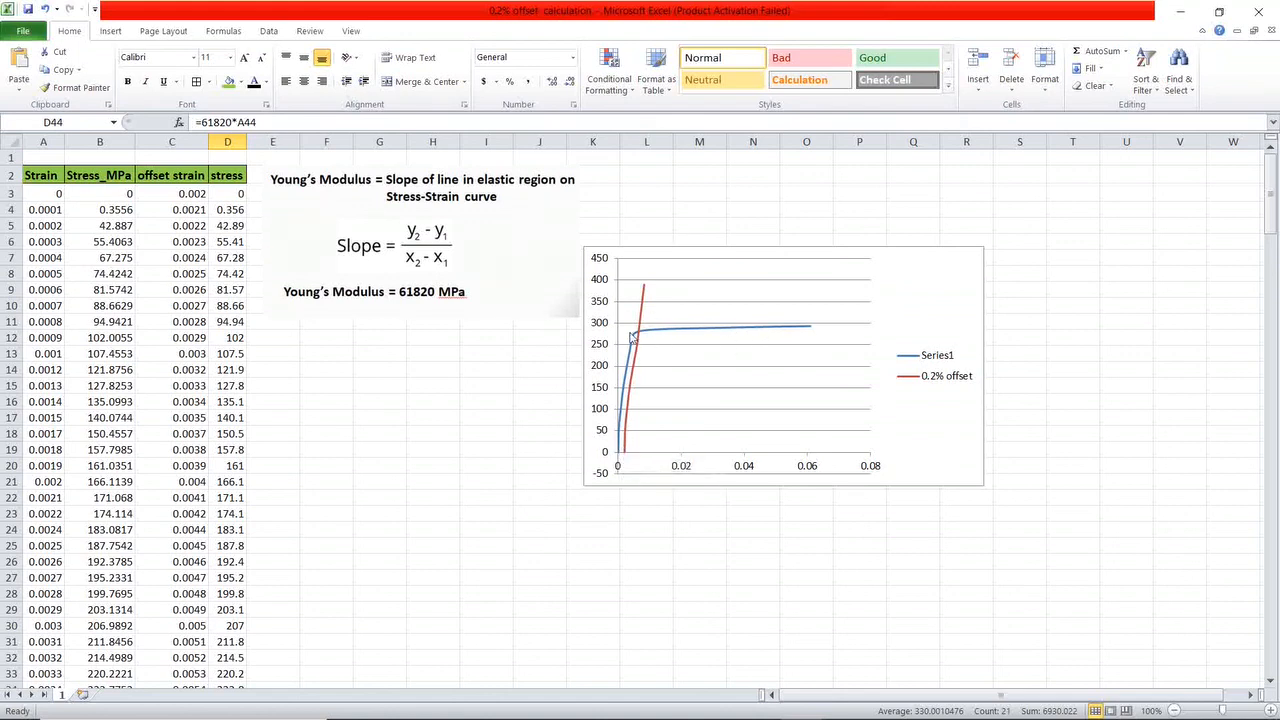
mouse_move(640, 338)
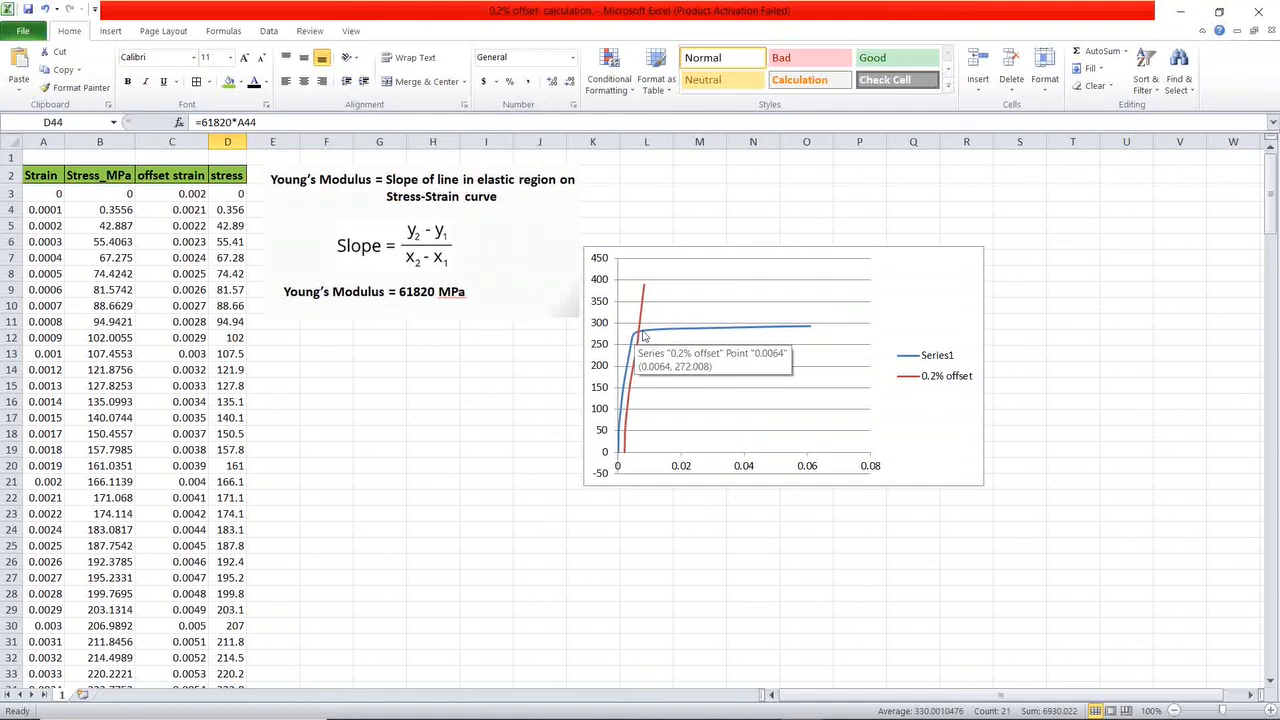